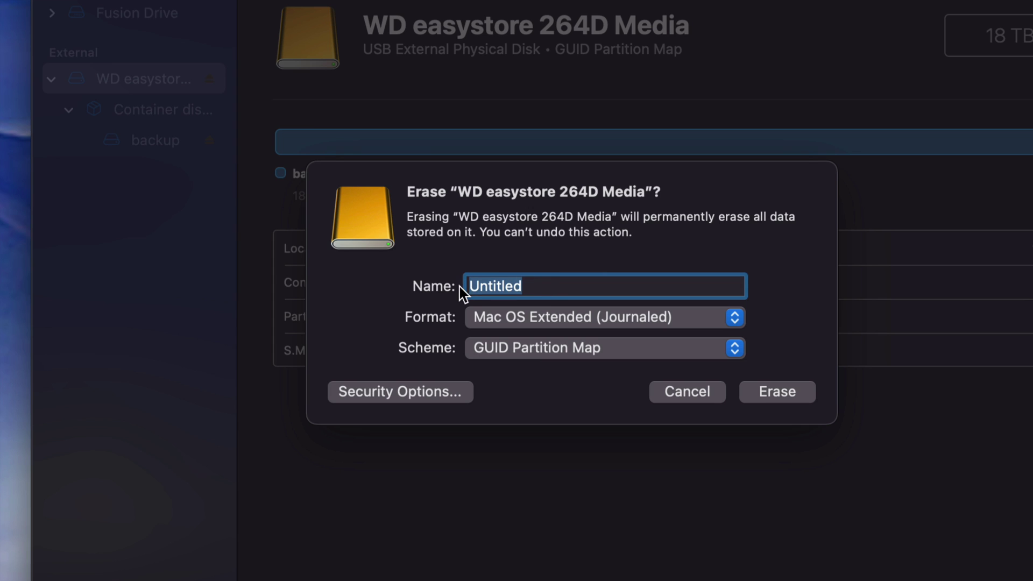
Step: Erase the WD easystore 264D Media drive under the name Mac, using Mac OS Extended (Journaled) and GUID Partition Map
{"action": "type", "text": "Mac"}
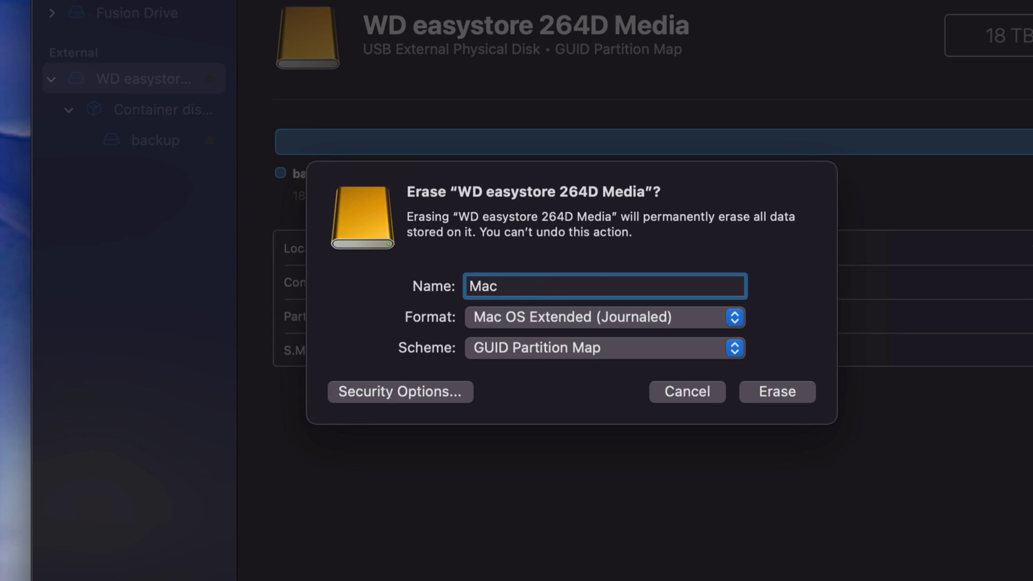
{"action": "left_click", "coordinate": [794, 395]}
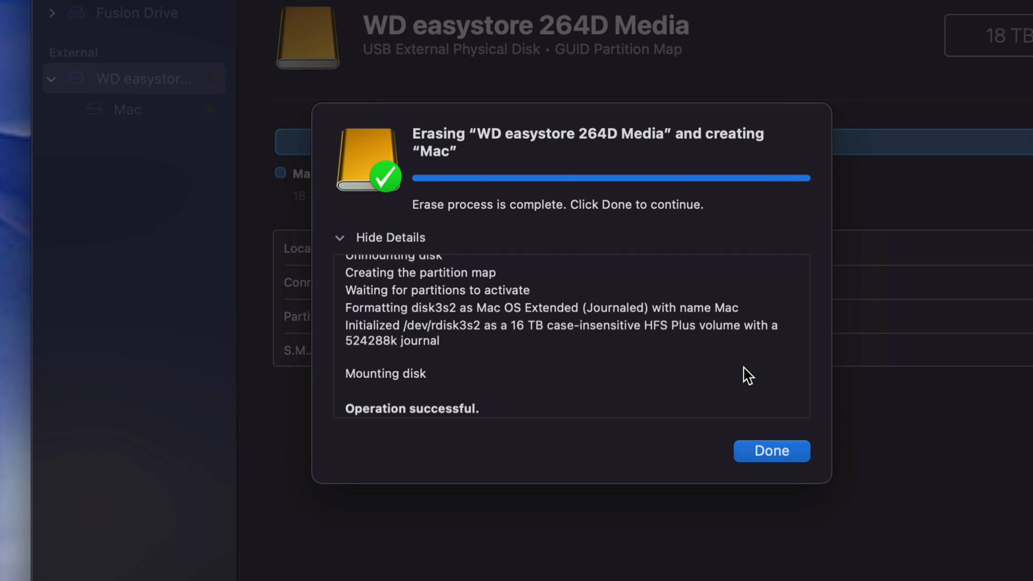
{"action": "left_click", "coordinate": [774, 452]}
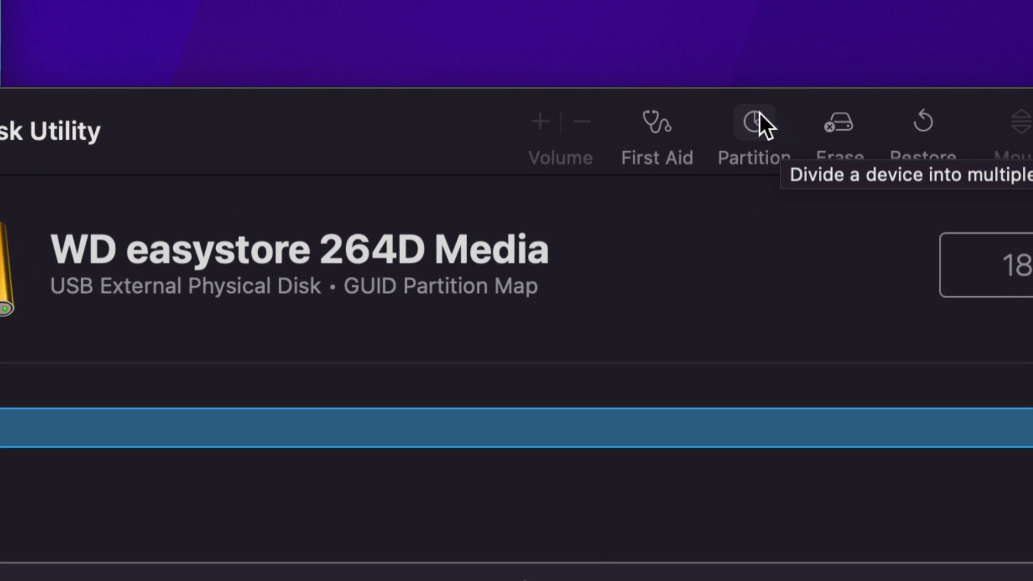
Step: Start partitioning the WD easystore drive and add two new partitions next to Mac
{"action": "left_click", "coordinate": [749, 124]}
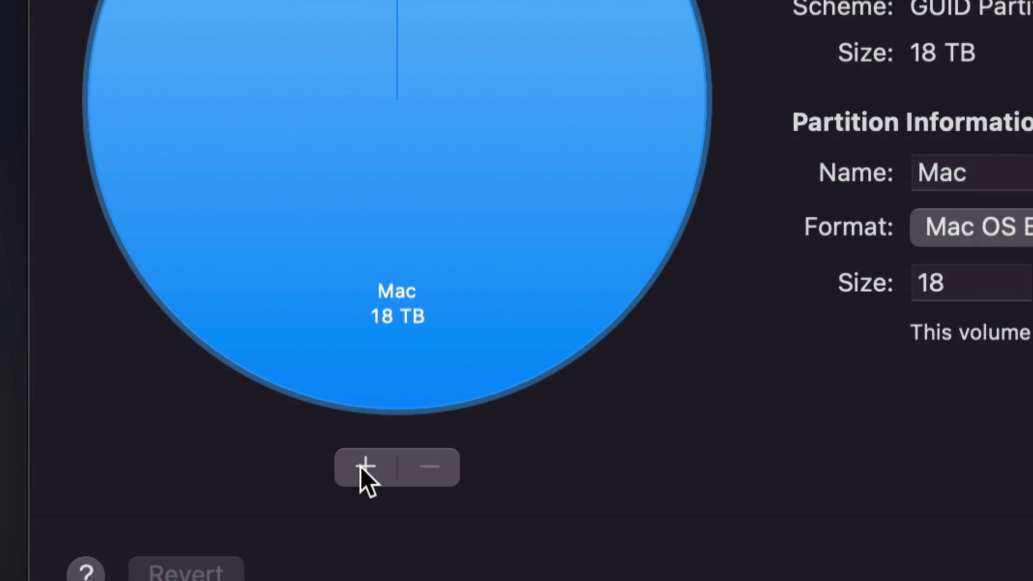
{"action": "left_click", "coordinate": [366, 465]}
{"action": "left_click", "coordinate": [370, 466]}
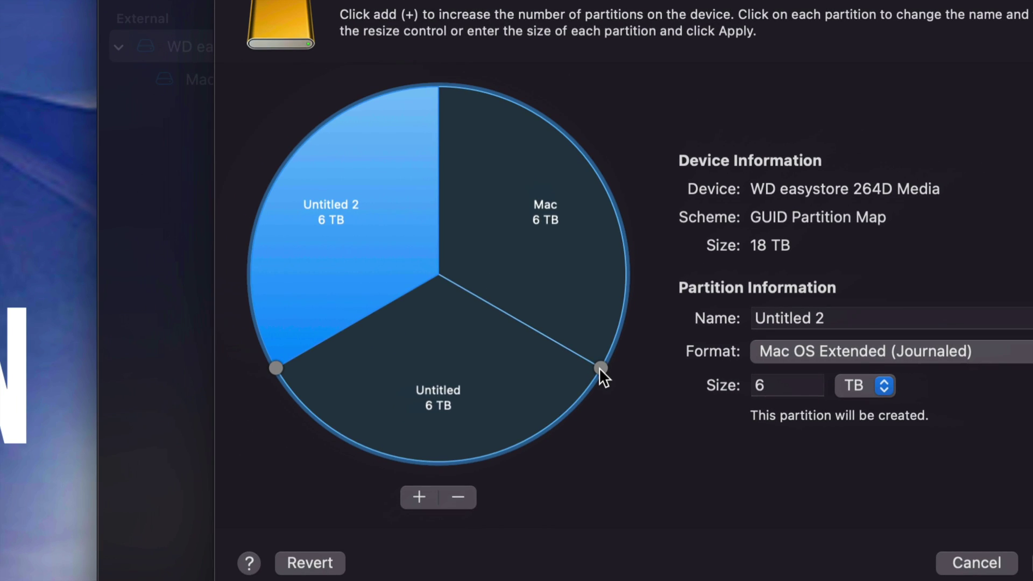
Step: Shrink the Mac partition to about 2.13 TB, giving the freed space to the neighbouring Untitled partition
{"action": "left_click_drag", "start_coordinate": [603, 366], "coordinate": [629, 166]}
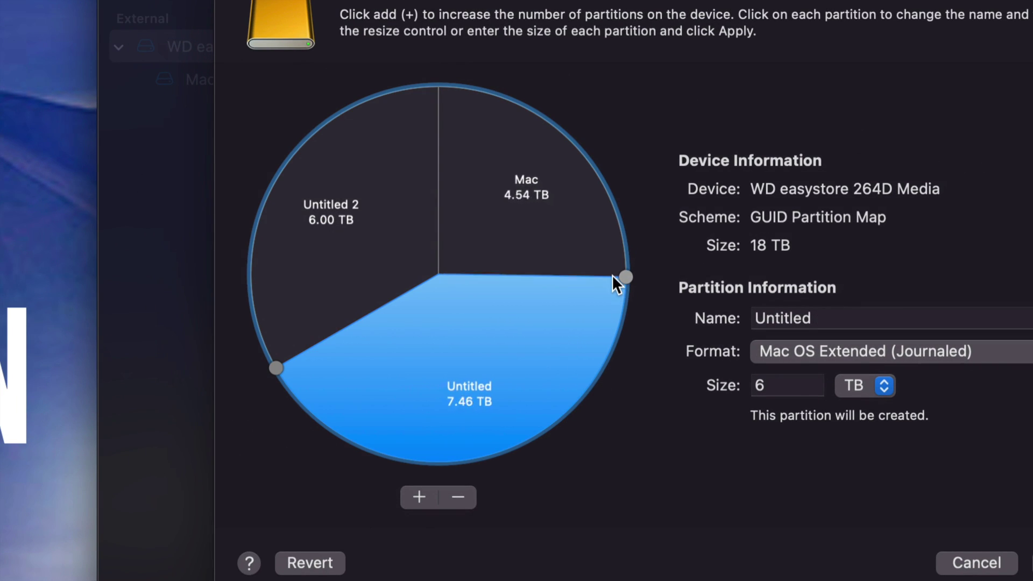
{"action": "left_click_drag", "start_coordinate": [613, 275], "coordinate": [594, 167]}
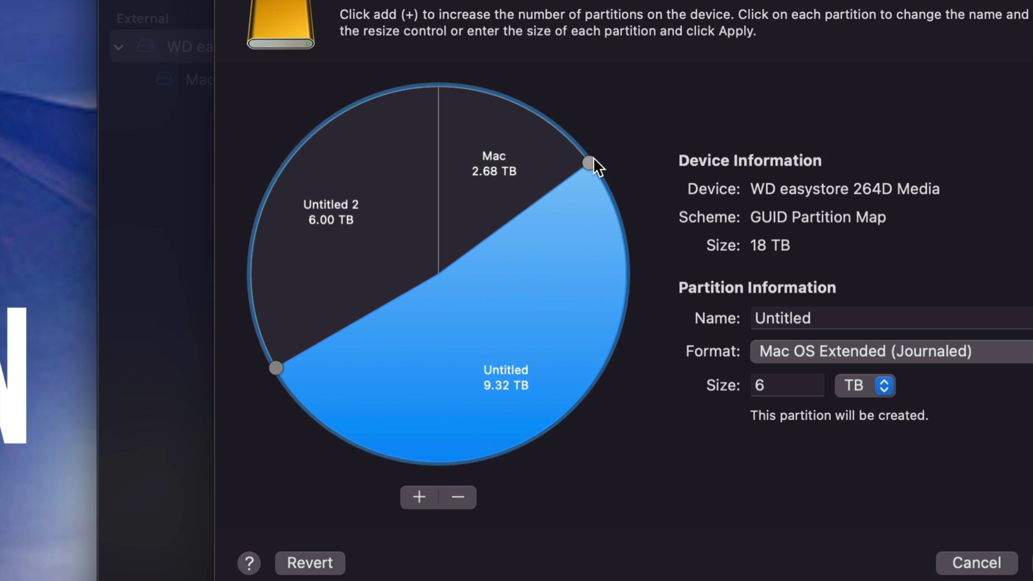
{"action": "left_click_drag", "start_coordinate": [594, 158], "coordinate": [568, 130]}
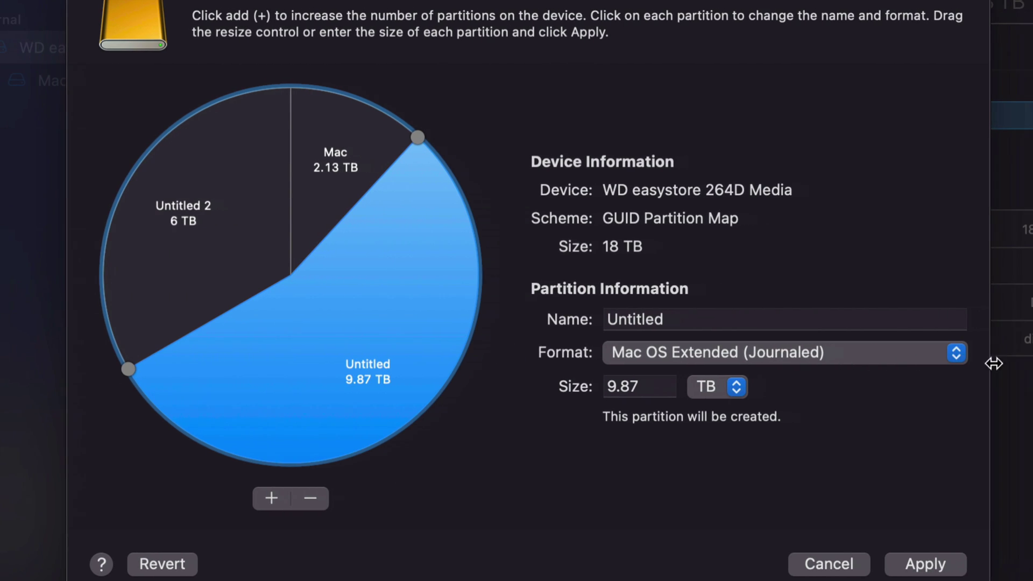
Step: Name the large Untitled partition Time Machine and shrink the Mac partition to about 1.98 TB
{"action": "left_click_drag", "start_coordinate": [707, 317], "coordinate": [603, 317]}
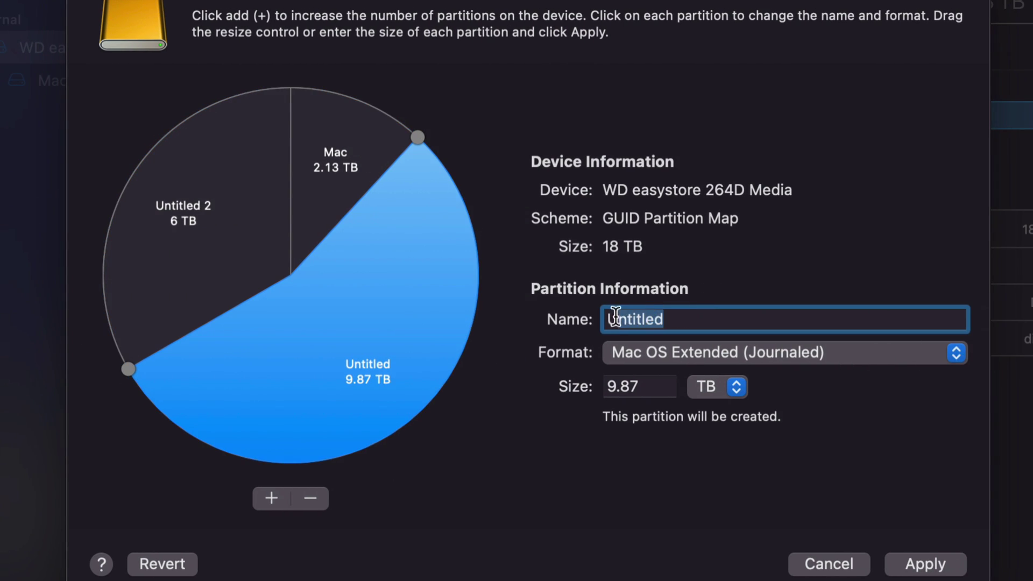
{"action": "type", "text": "Time Machine"}
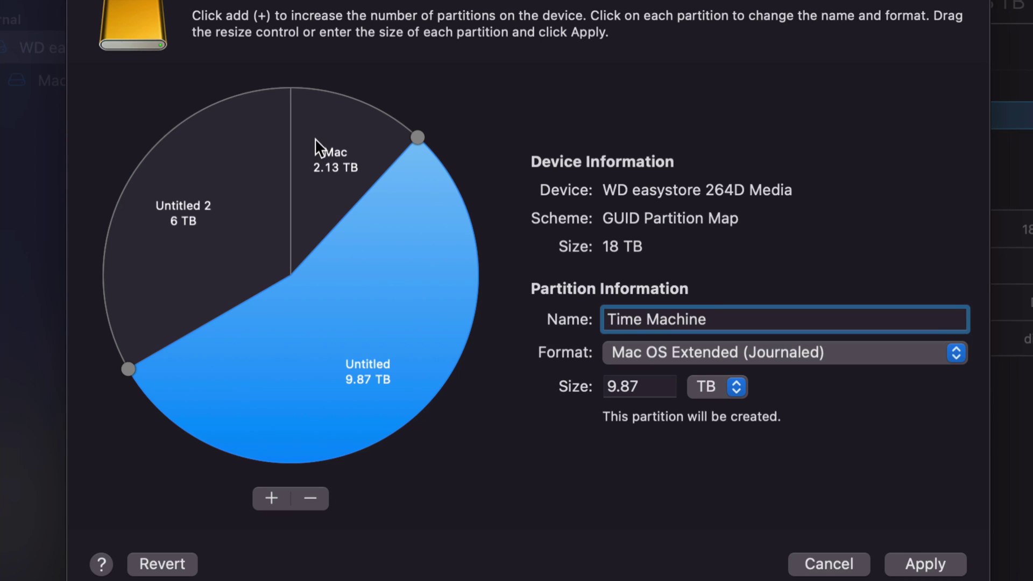
{"action": "left_click", "coordinate": [335, 153]}
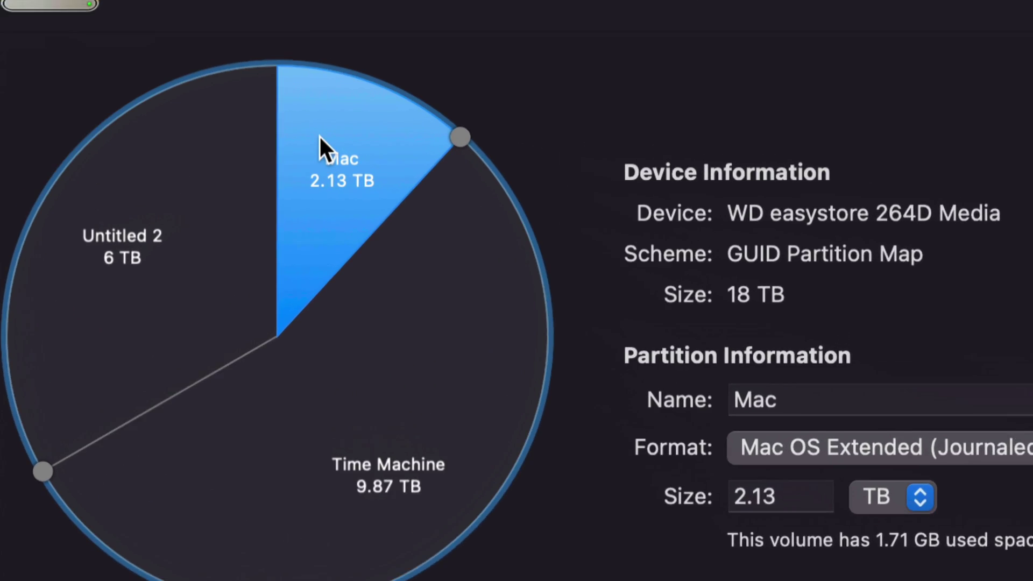
{"action": "left_click_drag", "start_coordinate": [510, 130], "coordinate": [501, 124]}
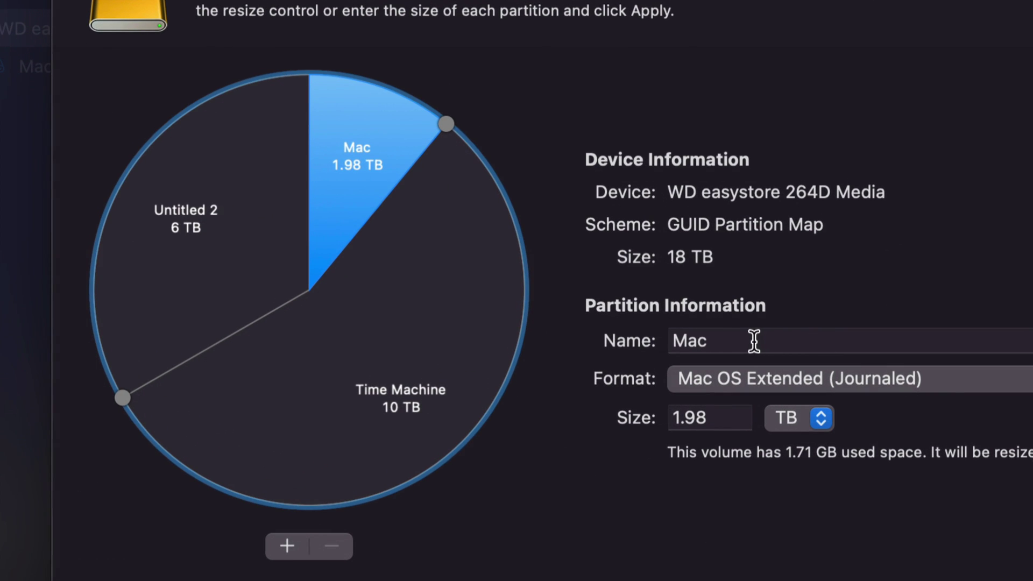
Step: Rename the Mac partition as Windows and set its format to ExFAT
{"action": "left_click_drag", "start_coordinate": [784, 350], "coordinate": [712, 350]}
{"action": "type", "text": "Window"}
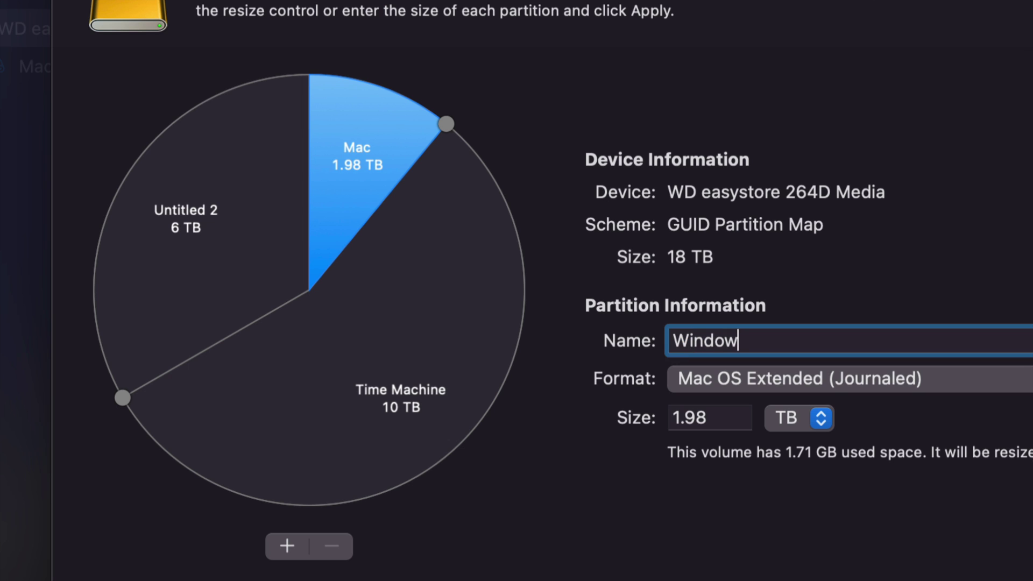
{"action": "type", "text": "s"}
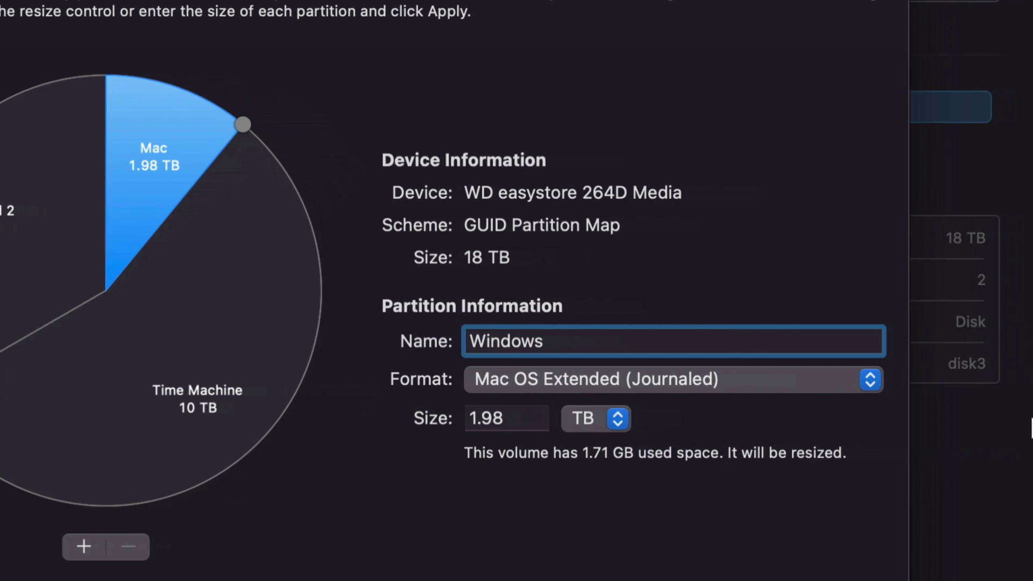
{"action": "left_click", "coordinate": [864, 380]}
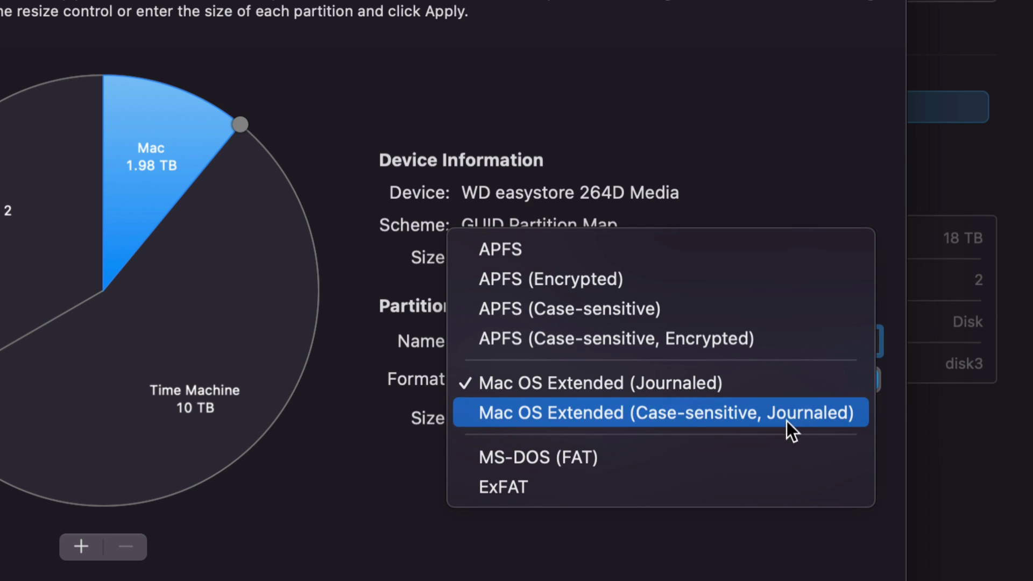
{"action": "left_click", "coordinate": [639, 486]}
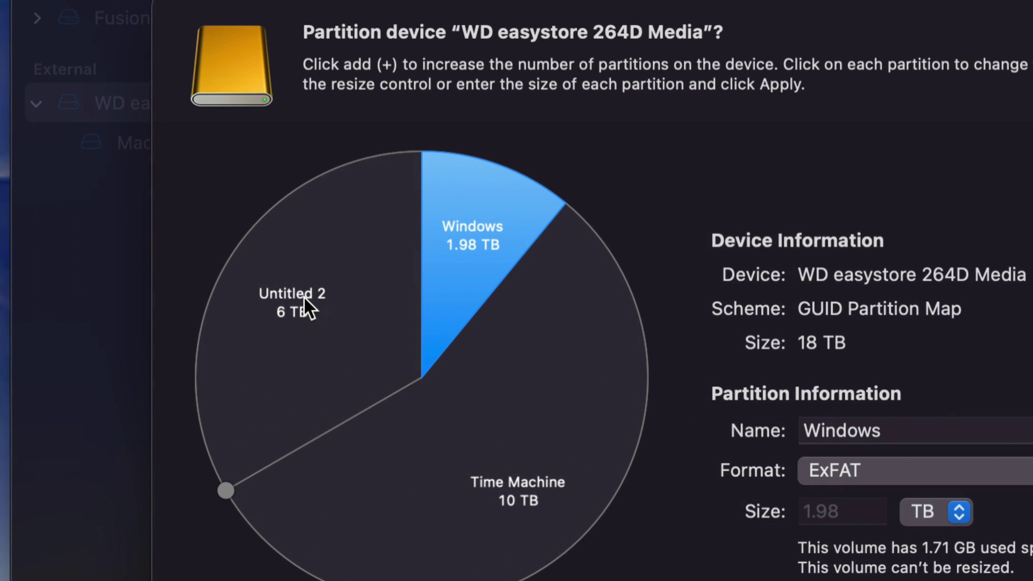
Step: Name the Untitled 2 partition Mac Backup and keep its format as Mac OS Extended (Journaled)
{"action": "left_click", "coordinate": [304, 298]}
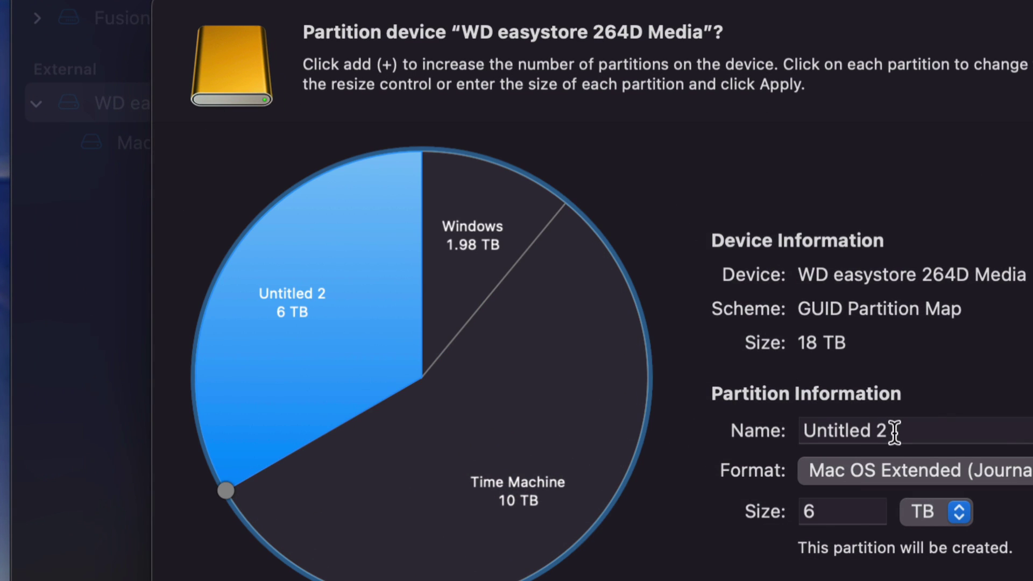
{"action": "left_click_drag", "start_coordinate": [893, 432], "coordinate": [801, 433]}
{"action": "type", "text": "Mac Backu"}
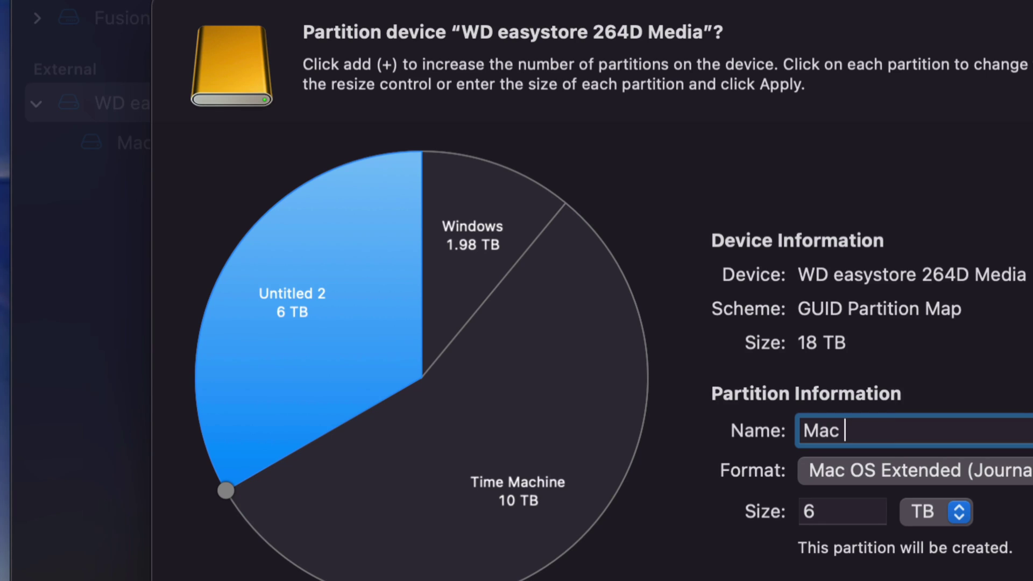
{"action": "type", "text": "p"}
{"action": "left_click", "coordinate": [995, 470]}
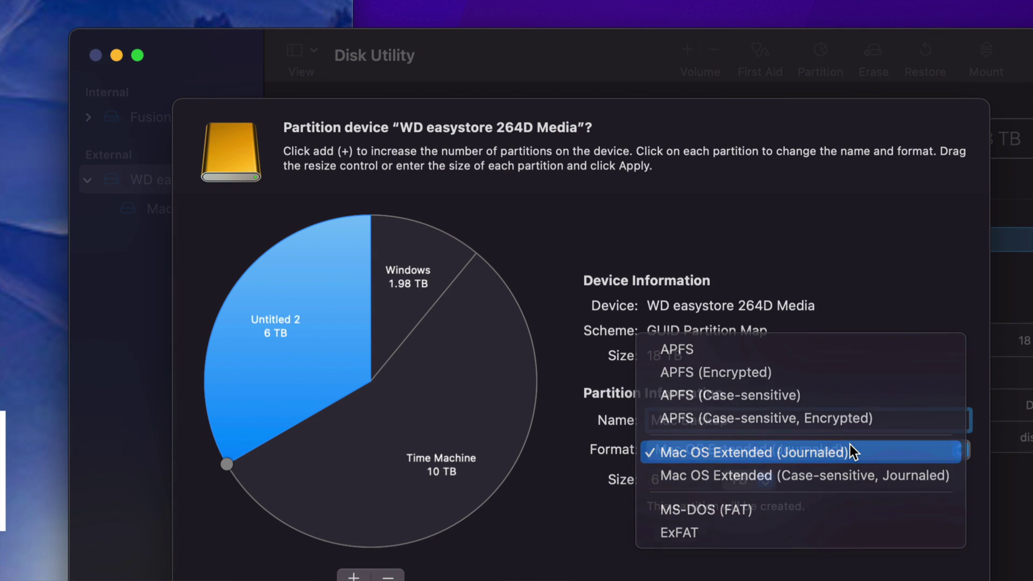
{"action": "left_click", "coordinate": [850, 446]}
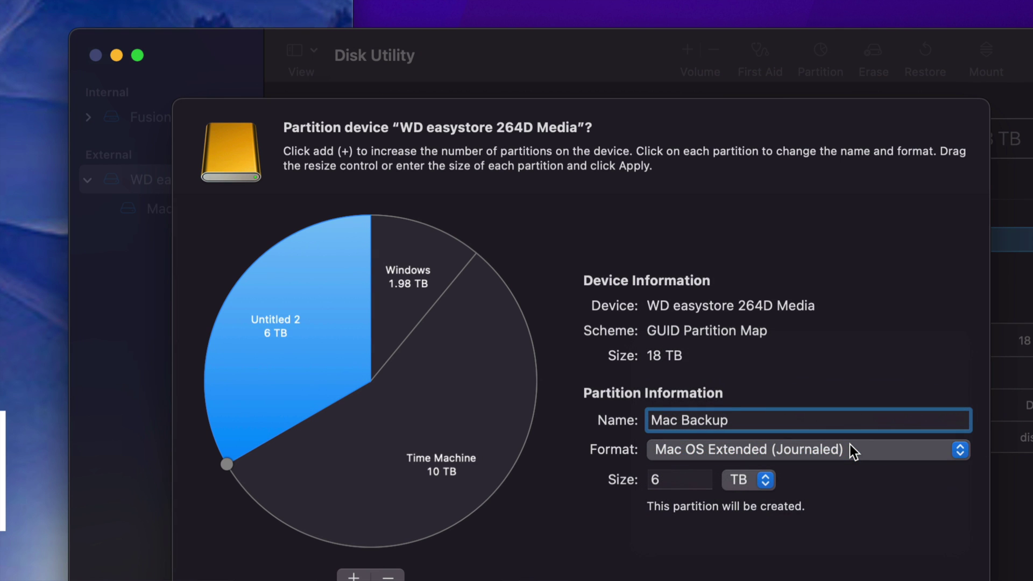
{"action": "left_click", "coordinate": [850, 446]}
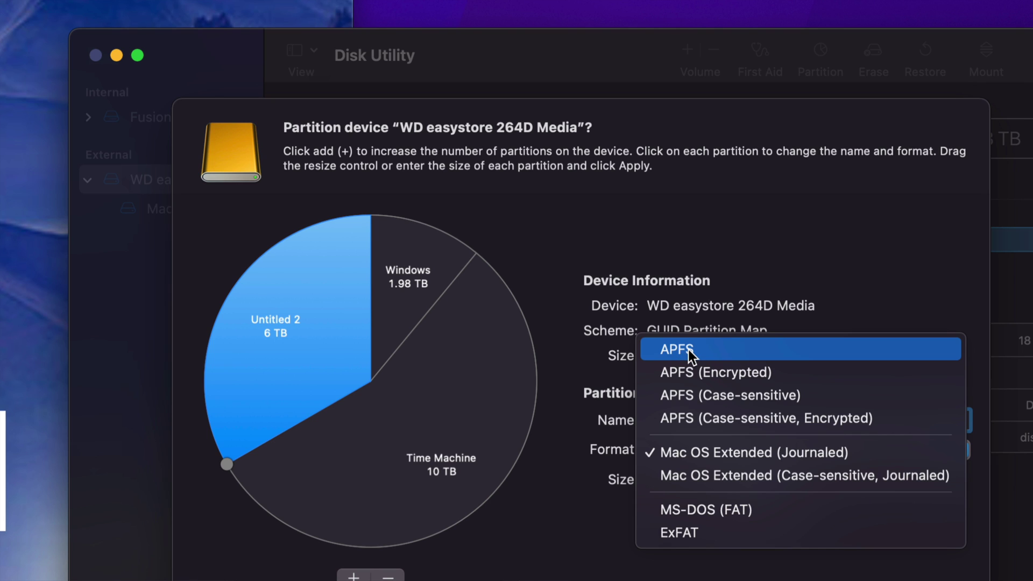
{"action": "left_click", "coordinate": [724, 456]}
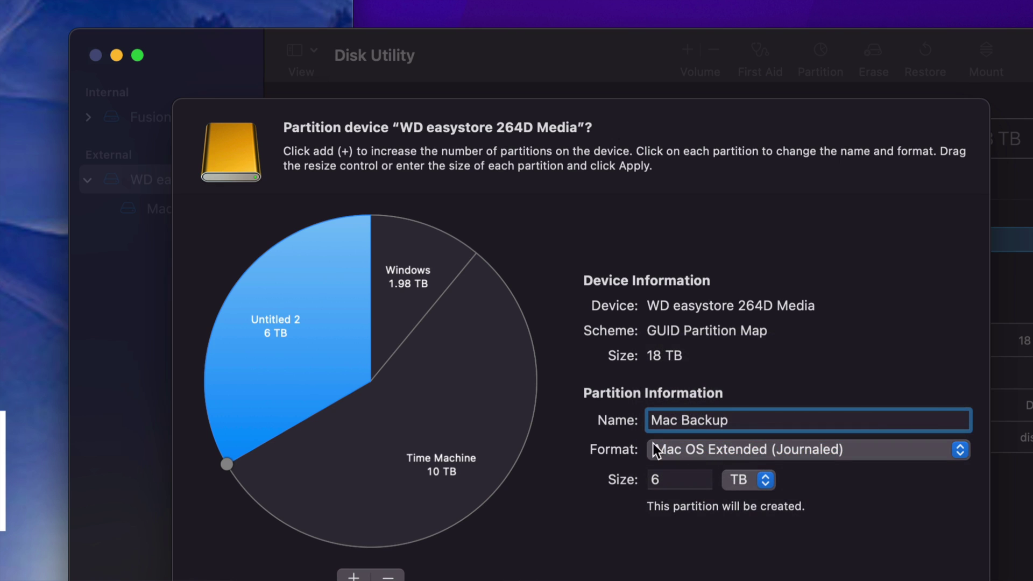
Step: Review the name, format and size of the Windows, Time Machine and Mac Backup partitions
{"action": "left_click", "coordinate": [505, 399]}
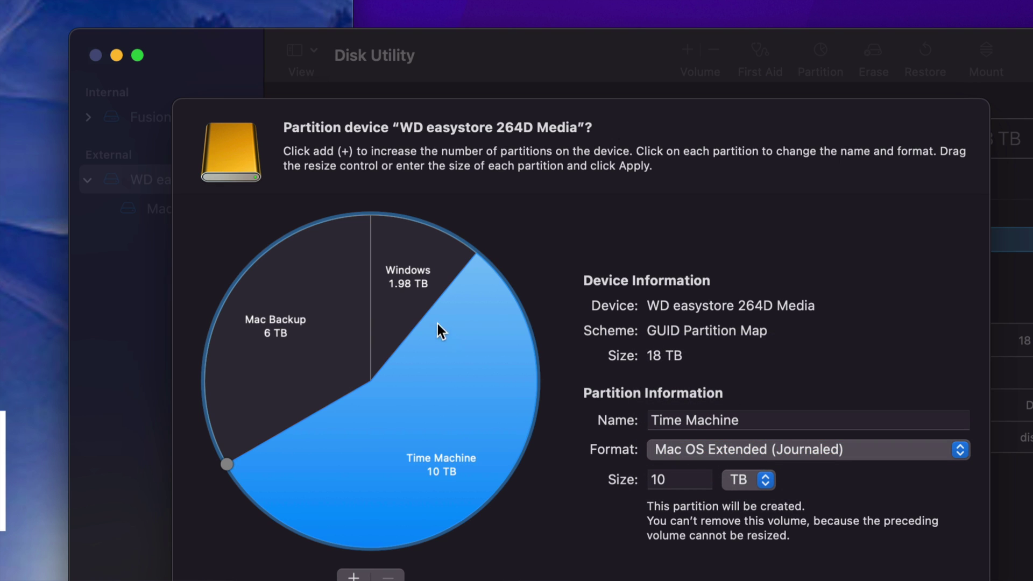
{"action": "left_click", "coordinate": [410, 311]}
{"action": "left_click", "coordinate": [355, 319]}
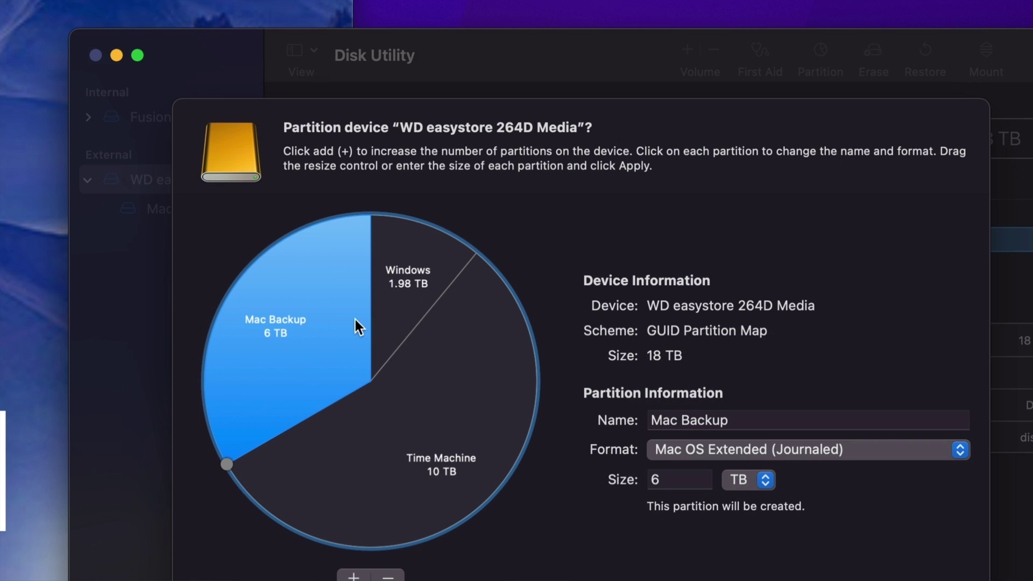
{"action": "left_click", "coordinate": [461, 400]}
{"action": "left_click", "coordinate": [399, 309]}
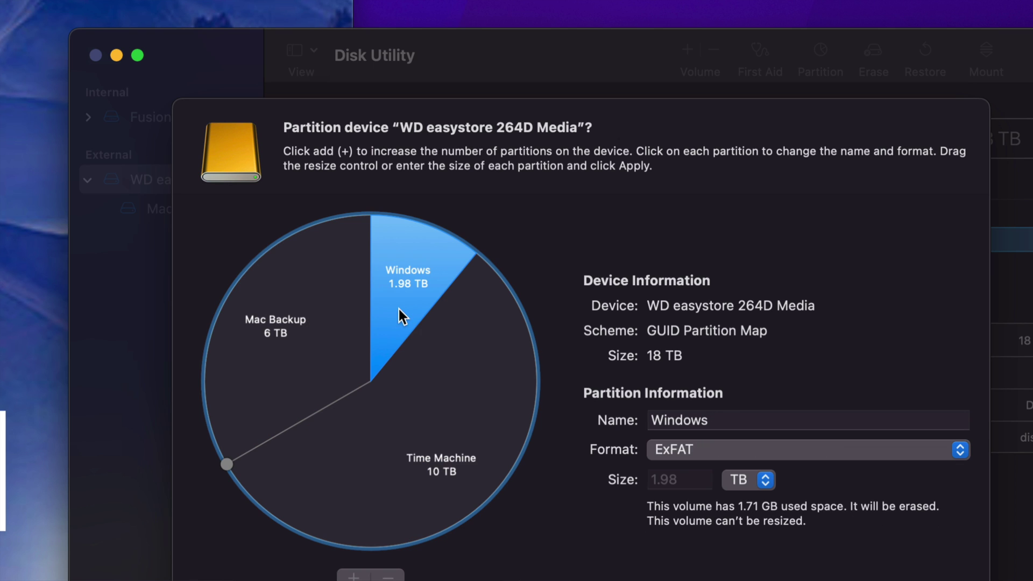
{"action": "left_click", "coordinate": [349, 325]}
{"action": "left_click", "coordinate": [433, 397]}
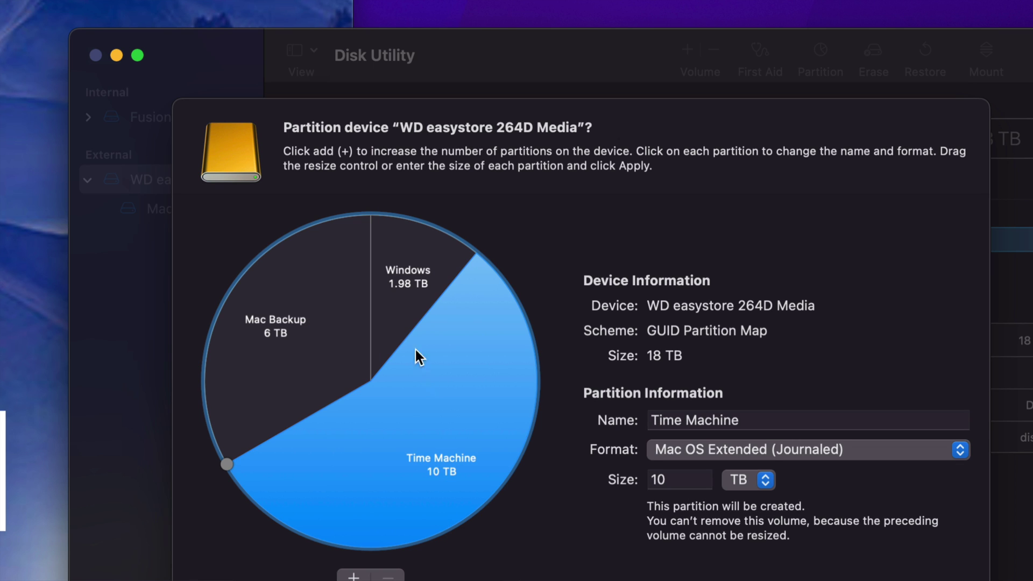
{"action": "left_click", "coordinate": [388, 324]}
{"action": "left_click", "coordinate": [327, 337]}
{"action": "left_click", "coordinate": [421, 385]}
{"action": "left_click", "coordinate": [392, 312]}
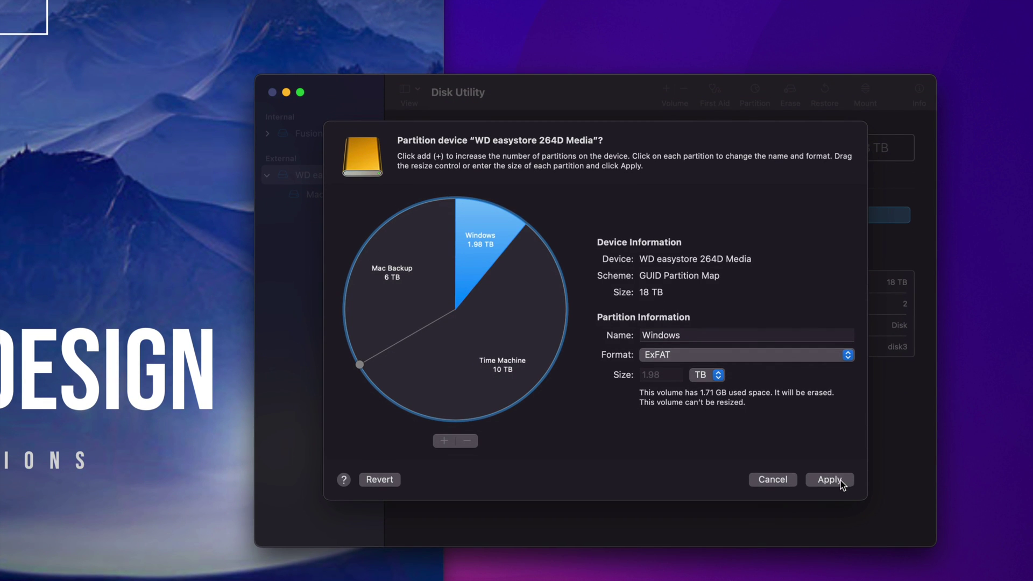
Step: Apply the three-partition layout to the WD easystore drive and close the finished operation's report
{"action": "left_click", "coordinate": [840, 480]}
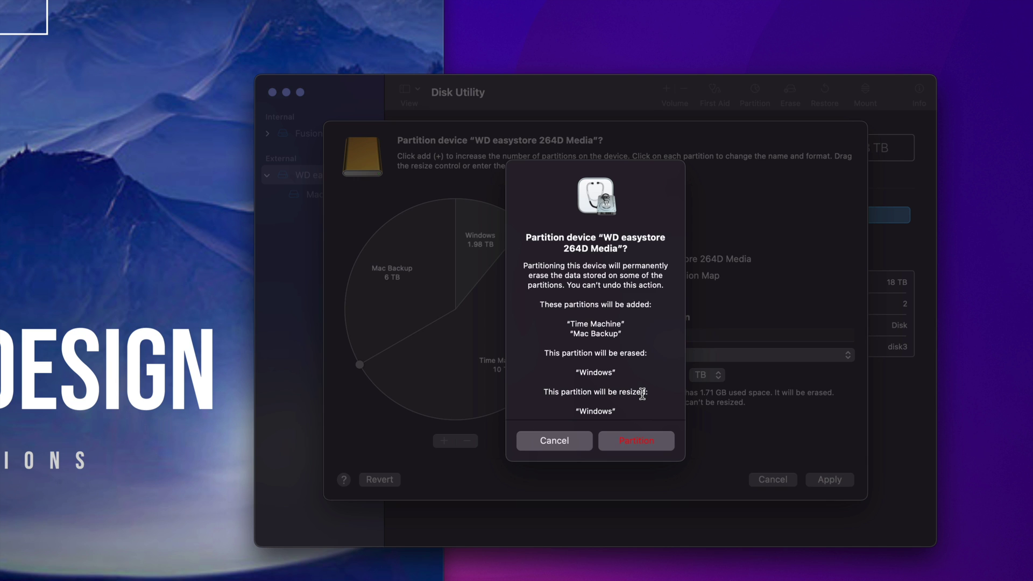
{"action": "left_click", "coordinate": [636, 441]}
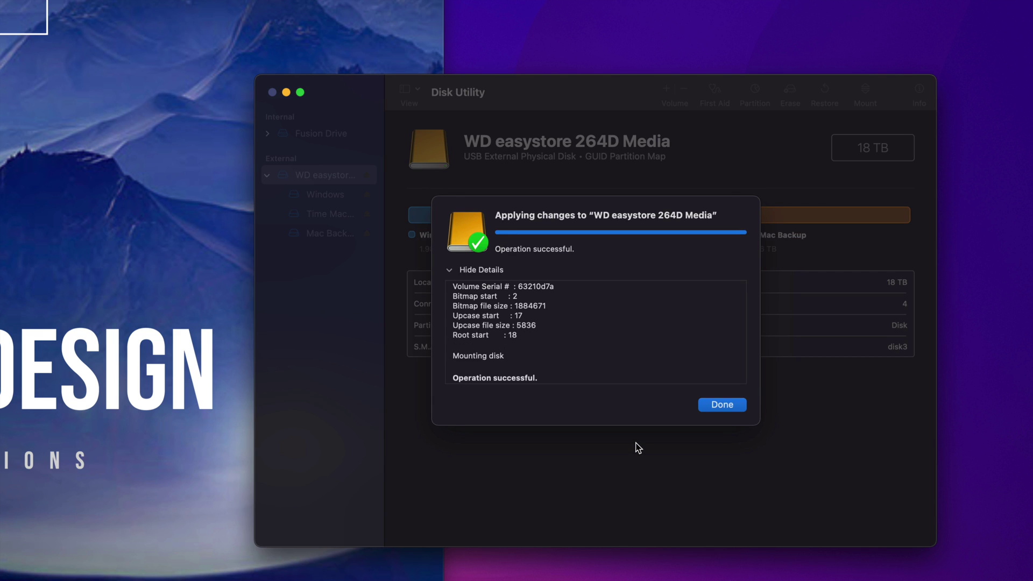
{"action": "left_click", "coordinate": [729, 406]}
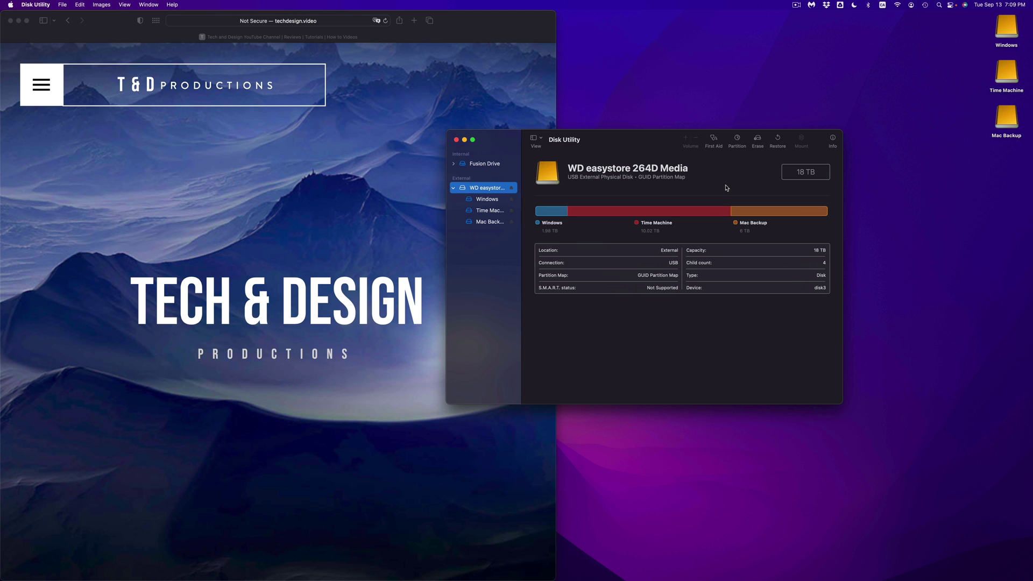
Step: Move the Windows, Time Machine and Mac Backup drive icons together away from the desktop's corner and deselect them
{"action": "left_click_drag", "start_coordinate": [972, 13], "coordinate": [1008, 142]}
{"action": "left_click_drag", "start_coordinate": [1006, 35], "coordinate": [909, 144]}
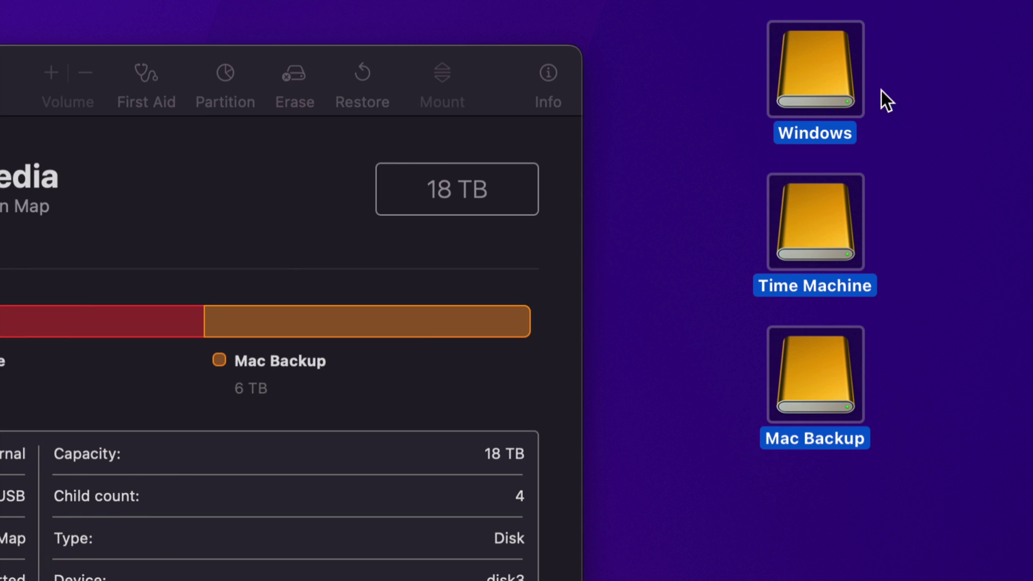
{"action": "left_click", "coordinate": [909, 117]}
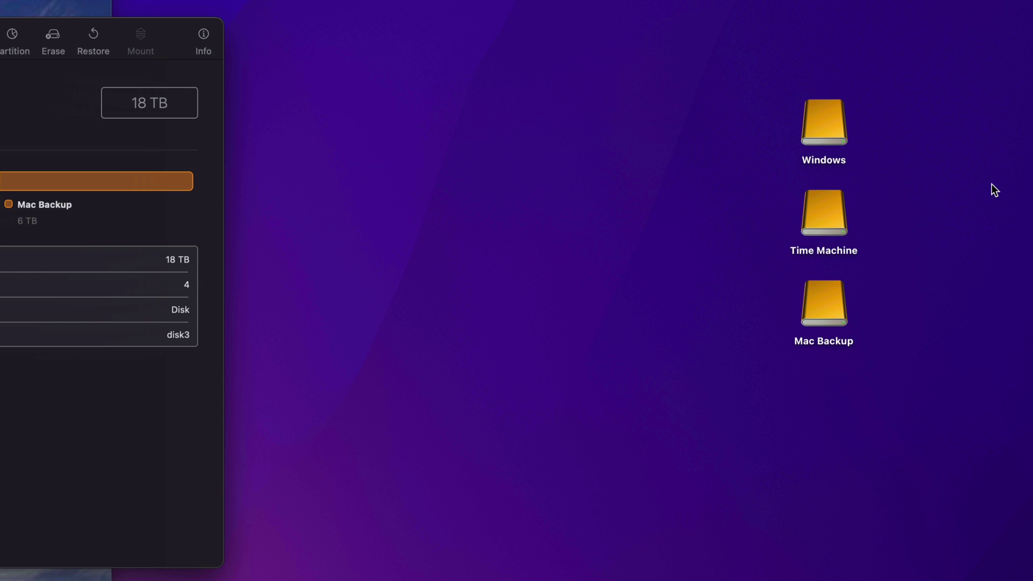
Step: Open the Windows drive from the desktop in Finder and move its window closer to the drive icons
{"action": "left_click", "coordinate": [840, 125]}
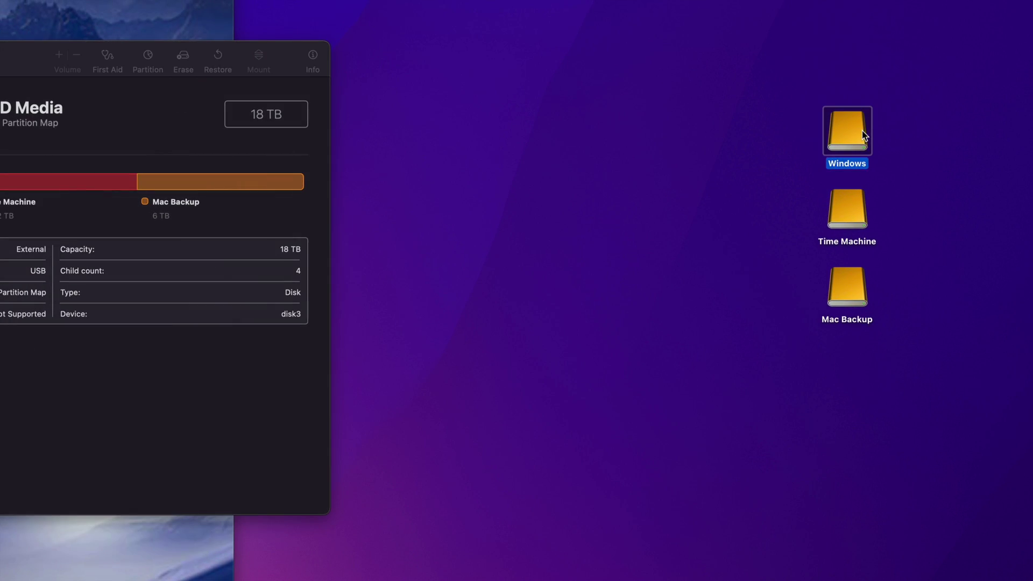
{"action": "double_click", "coordinate": [861, 131]}
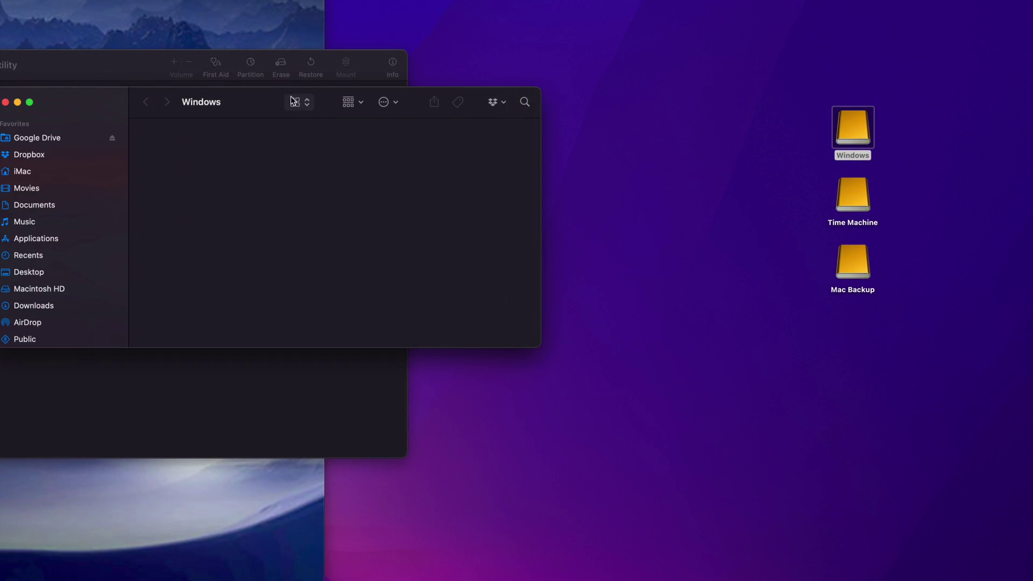
{"action": "left_click_drag", "start_coordinate": [259, 99], "coordinate": [441, 139]}
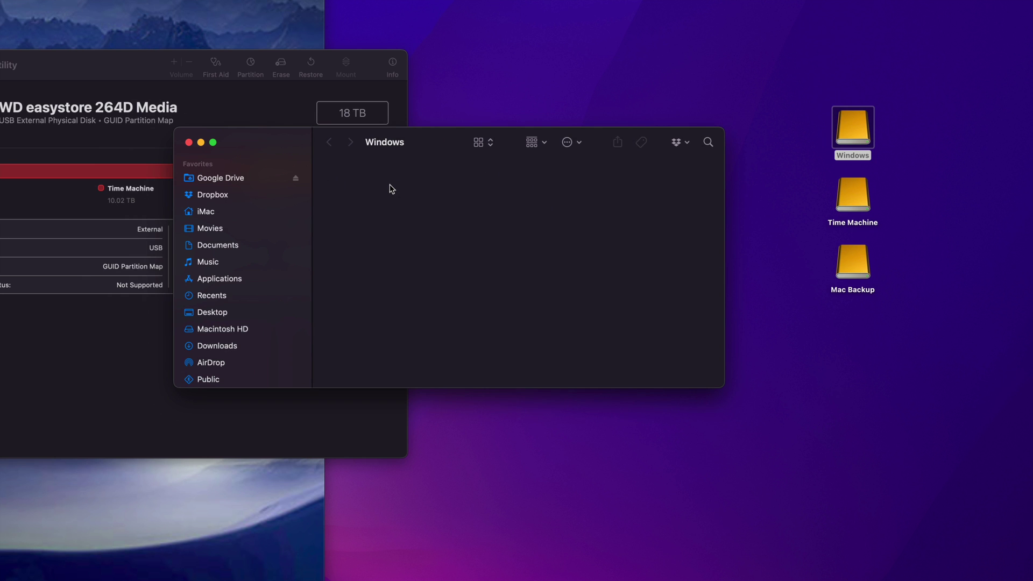
Step: Close the Windows drive's window, then open the Time Machine drive in Finder, check its contents and close it
{"action": "left_click_drag", "start_coordinate": [475, 151], "coordinate": [533, 193]}
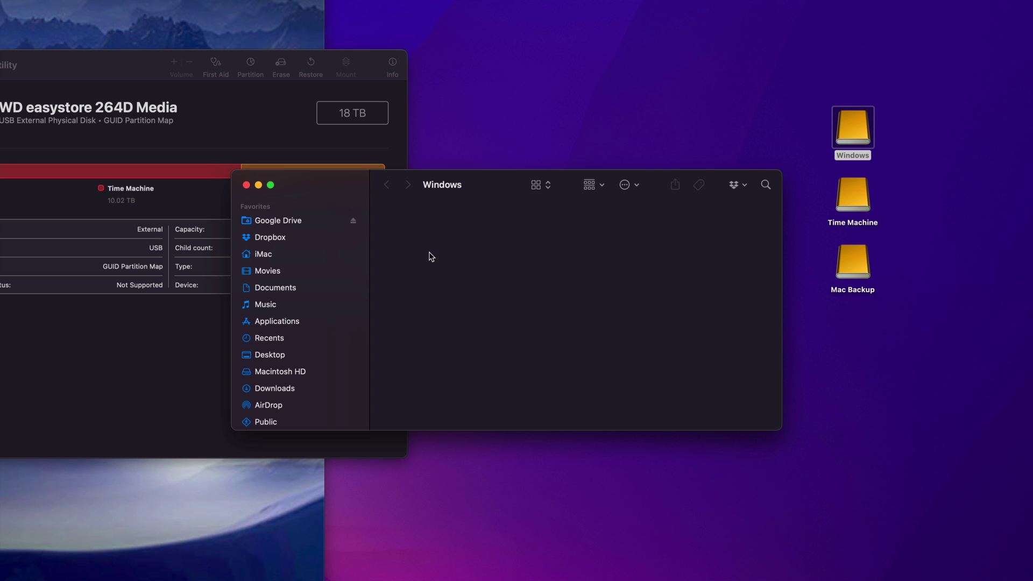
{"action": "key", "text": "super+w"}
{"action": "double_click", "coordinate": [857, 194]}
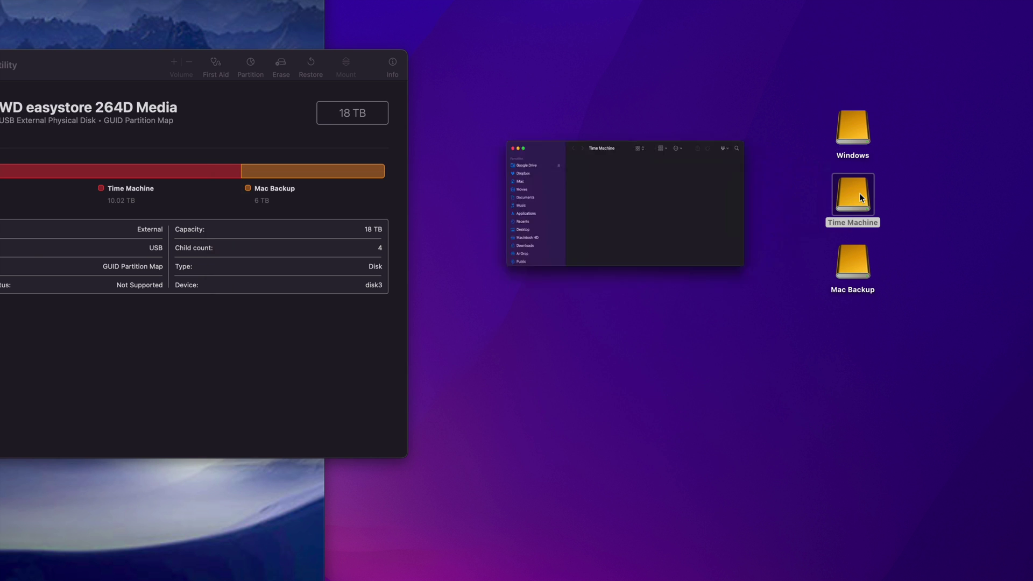
{"action": "left_click_drag", "start_coordinate": [151, 112], "coordinate": [261, 175]}
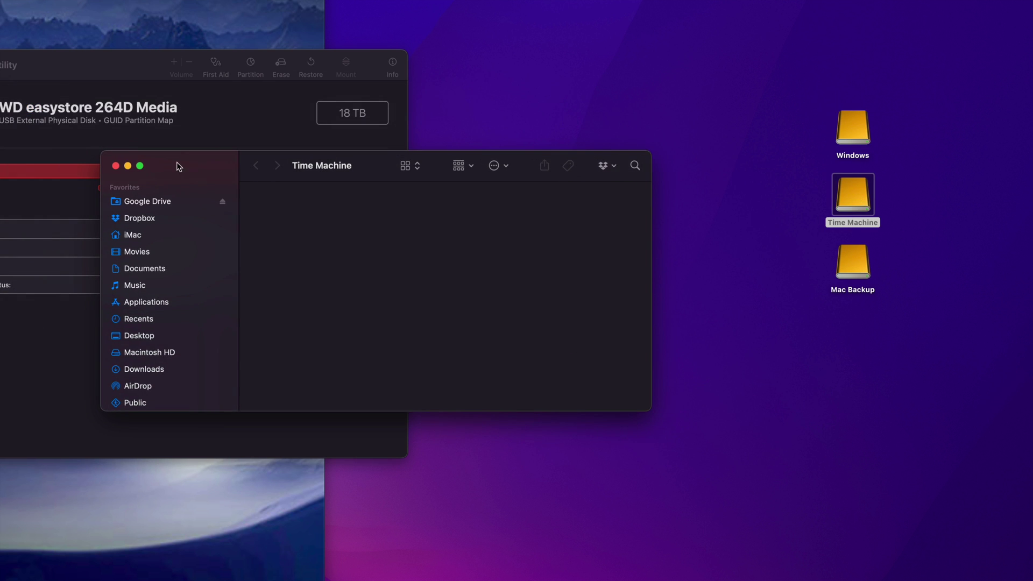
{"action": "left_click", "coordinate": [116, 168]}
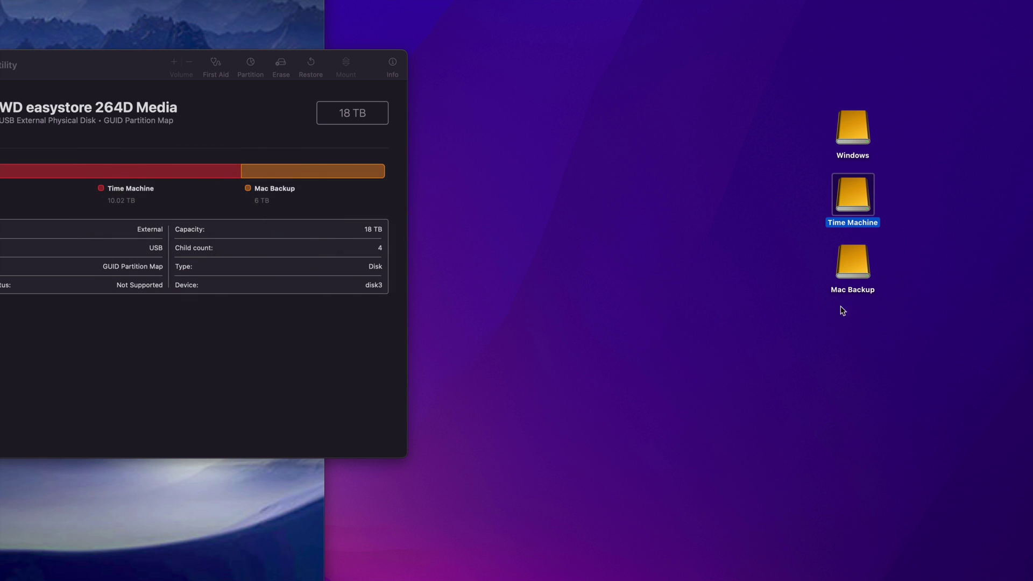
Step: Open the Mac Backup drive in Finder, check its contents, close its window and select the Time Machine drive icon
{"action": "double_click", "coordinate": [855, 276]}
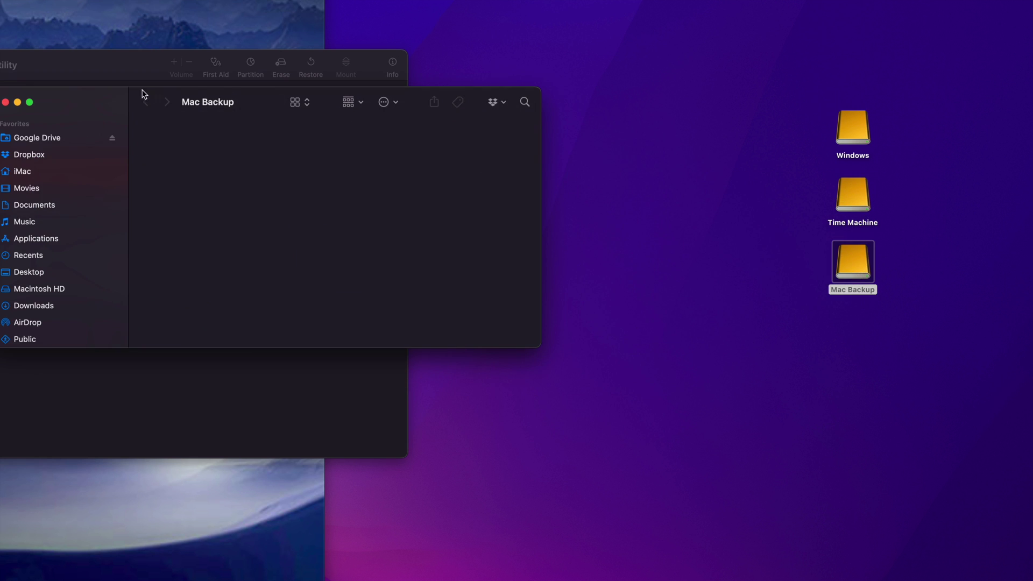
{"action": "left_click_drag", "start_coordinate": [140, 95], "coordinate": [321, 199]}
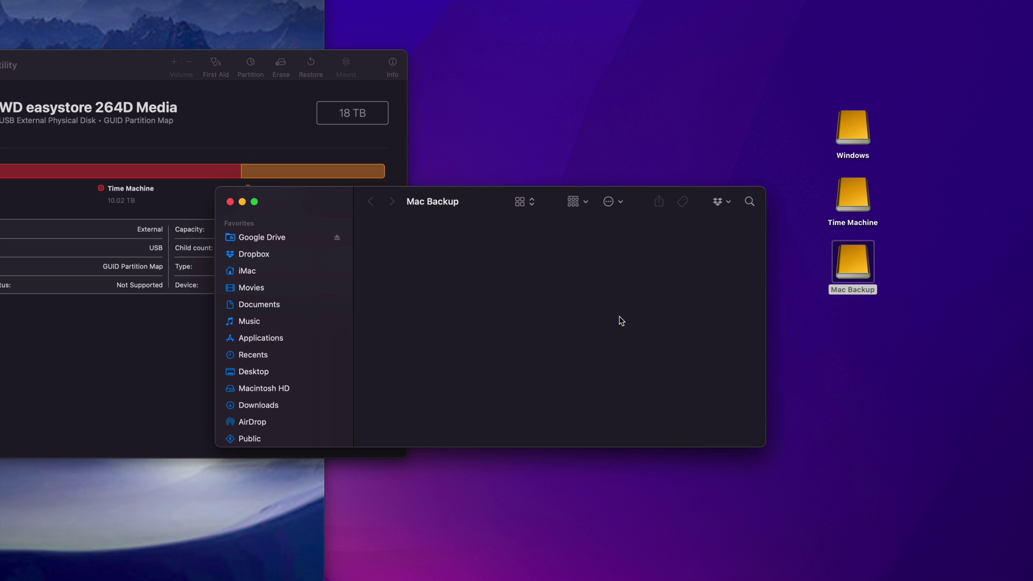
{"action": "key", "text": "super+w"}
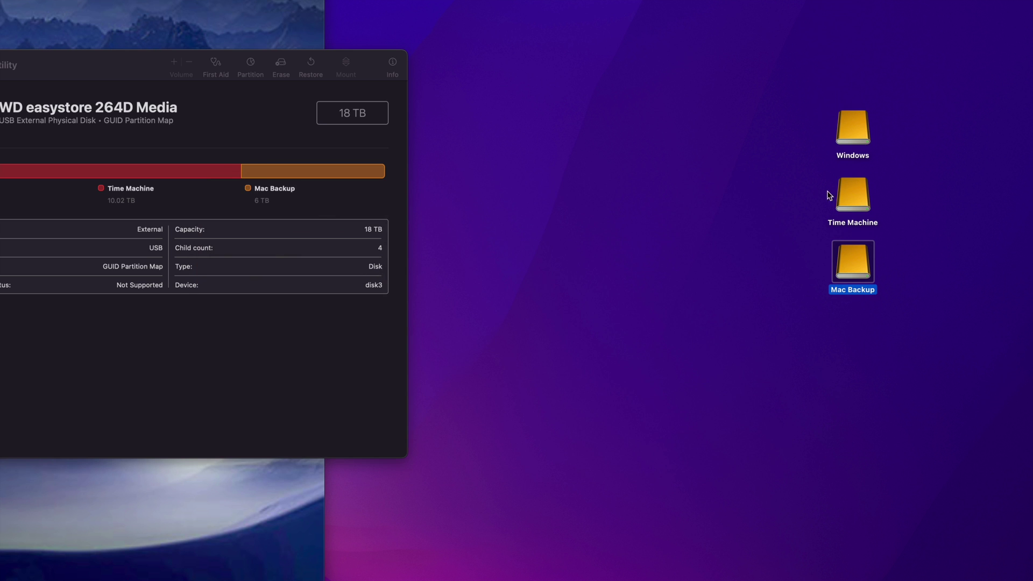
{"action": "left_click", "coordinate": [844, 200]}
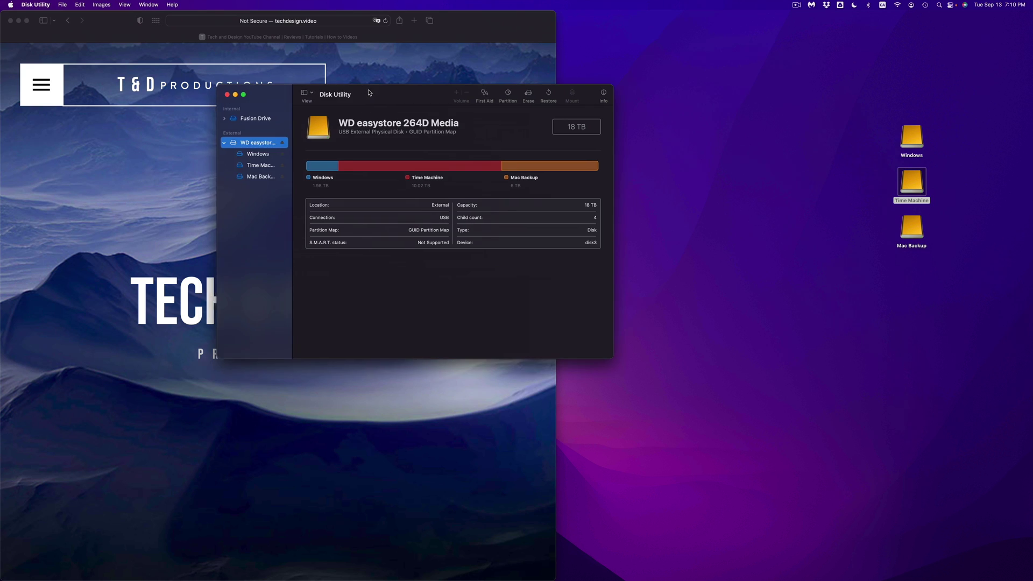
Step: Close the Disk Utility window and open the Time Machine settings in System Preferences
{"action": "left_click_drag", "start_coordinate": [272, 93], "coordinate": [500, 160]}
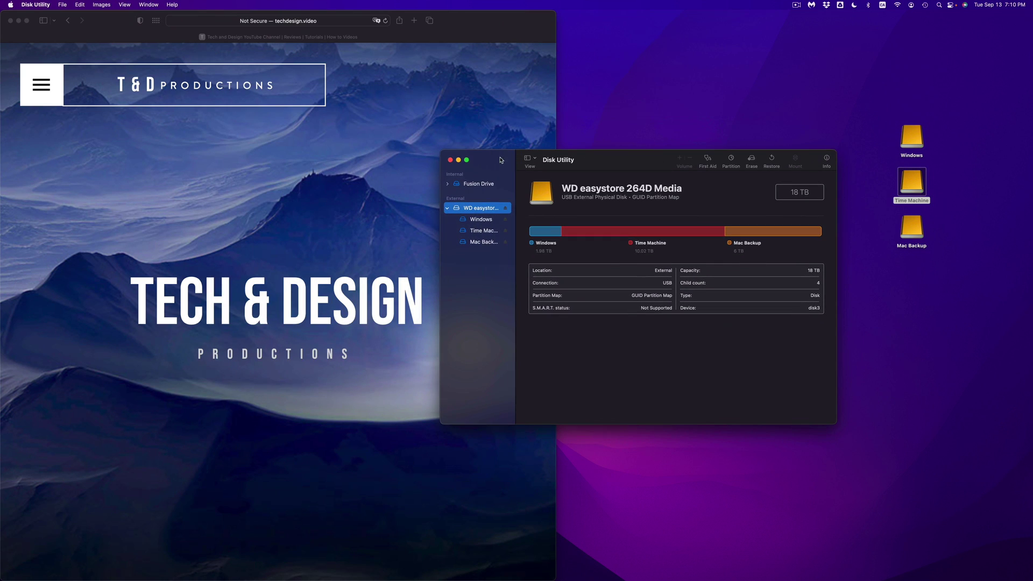
{"action": "left_click", "coordinate": [450, 160]}
{"action": "mouse_move", "coordinate": [448, 578]}
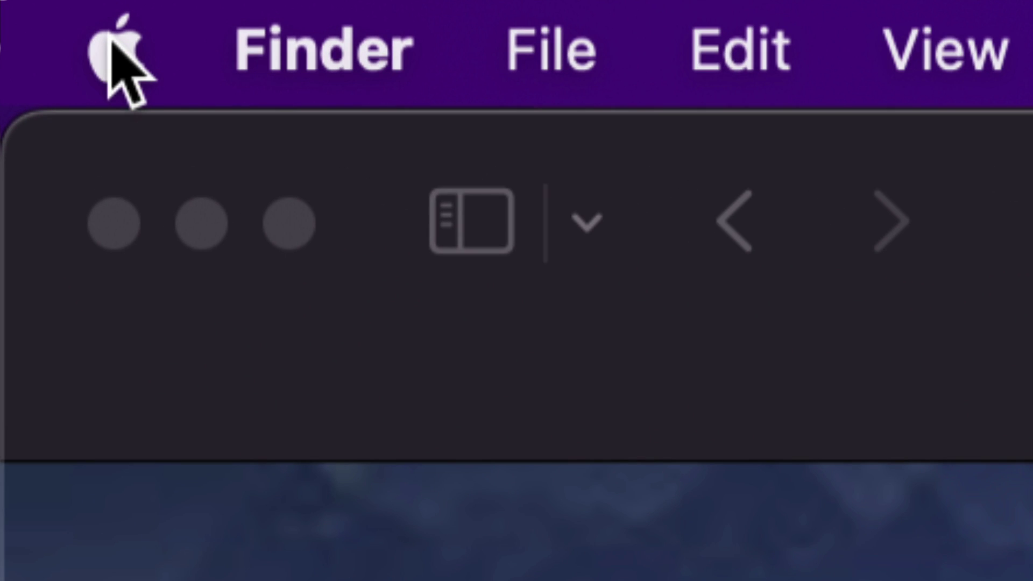
{"action": "left_click", "coordinate": [112, 38]}
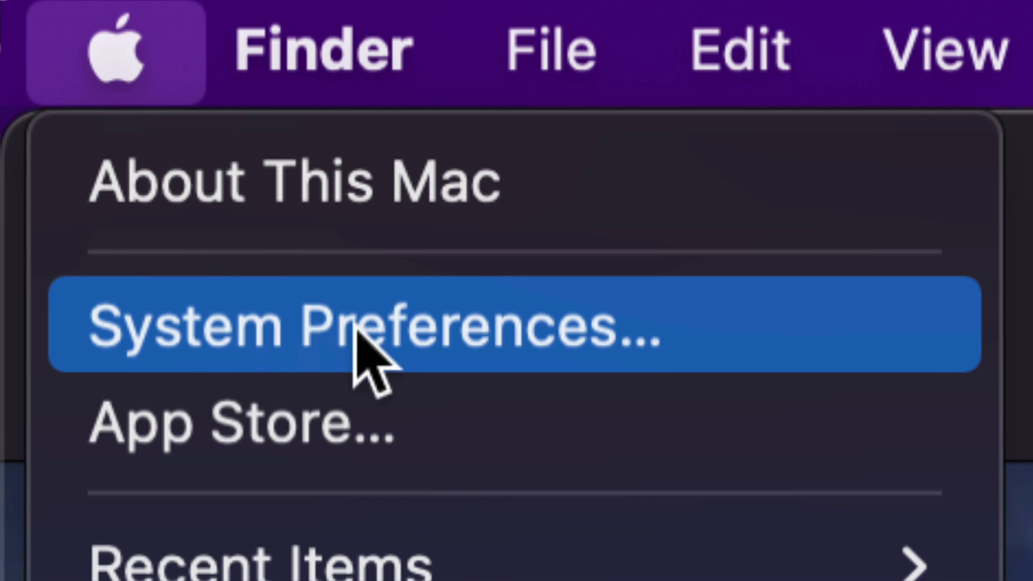
{"action": "left_click", "coordinate": [454, 327]}
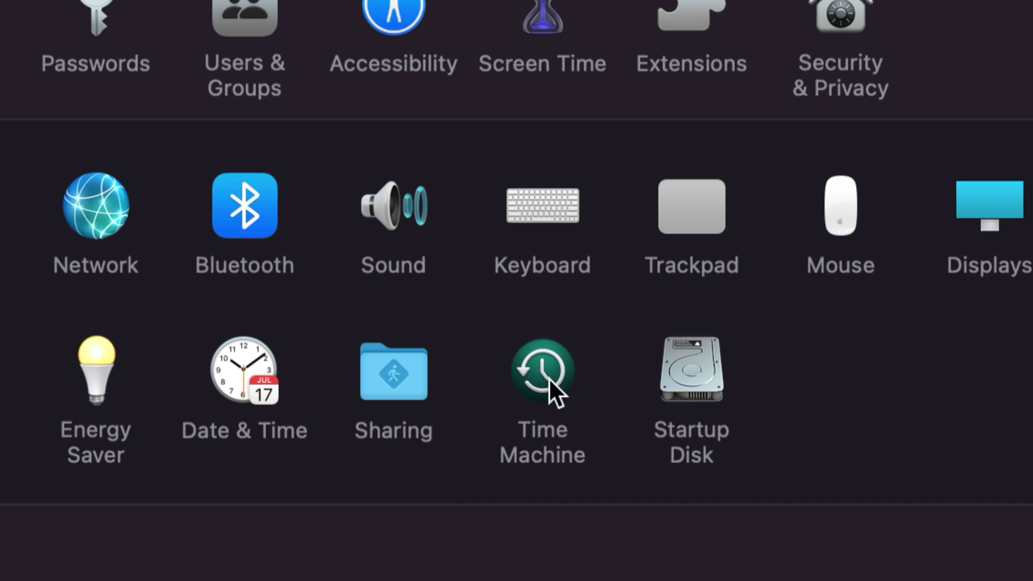
{"action": "left_click", "coordinate": [550, 379]}
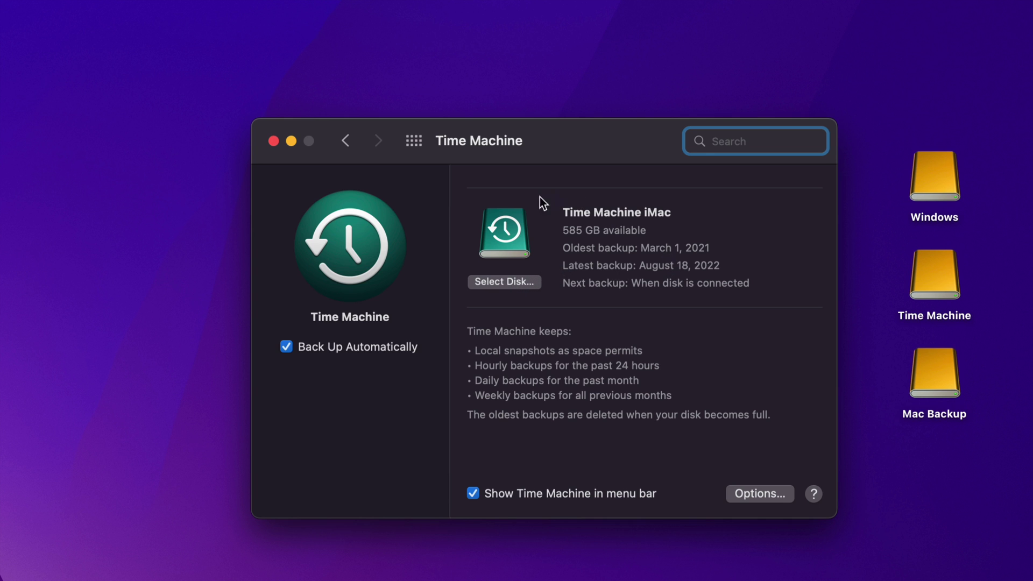
Step: Add the 10 TB Time Machine partition as a backup disk and use it together with Time Machine iMac
{"action": "left_click", "coordinate": [493, 283]}
{"action": "scroll", "coordinate": [466, 322], "scroll_direction": "down", "scroll_amount": 3}
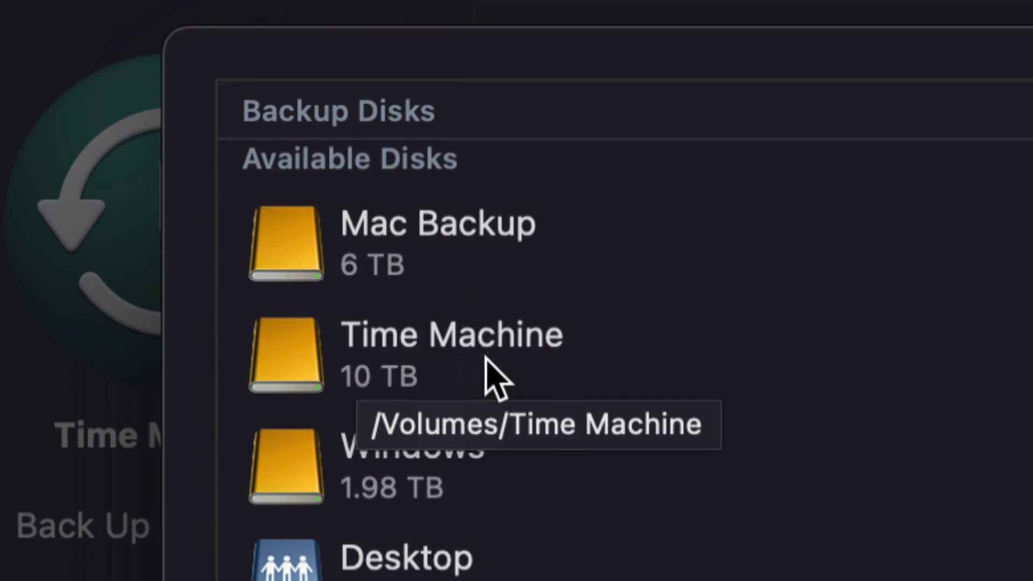
{"action": "left_click", "coordinate": [455, 358]}
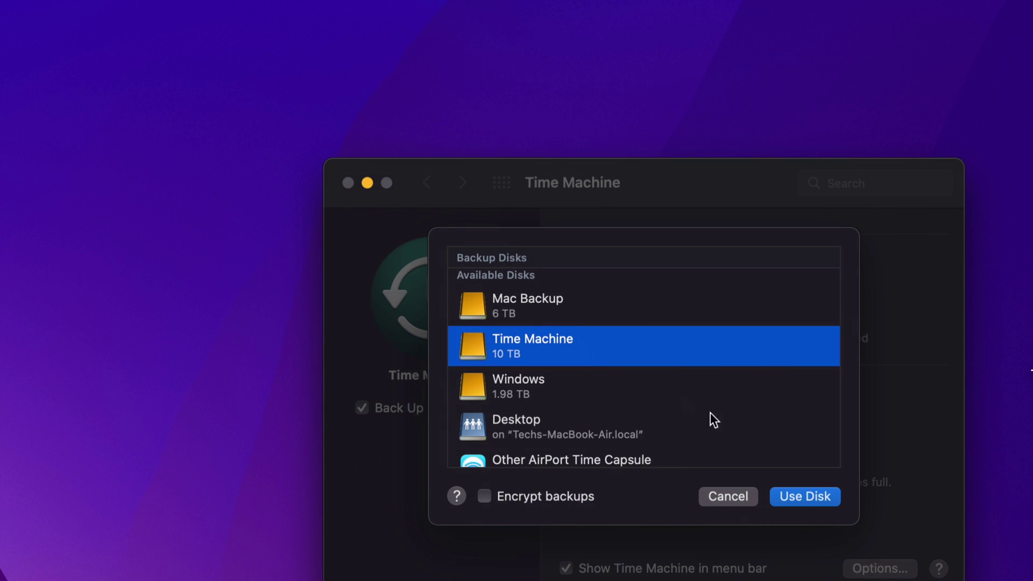
{"action": "left_click", "coordinate": [813, 496]}
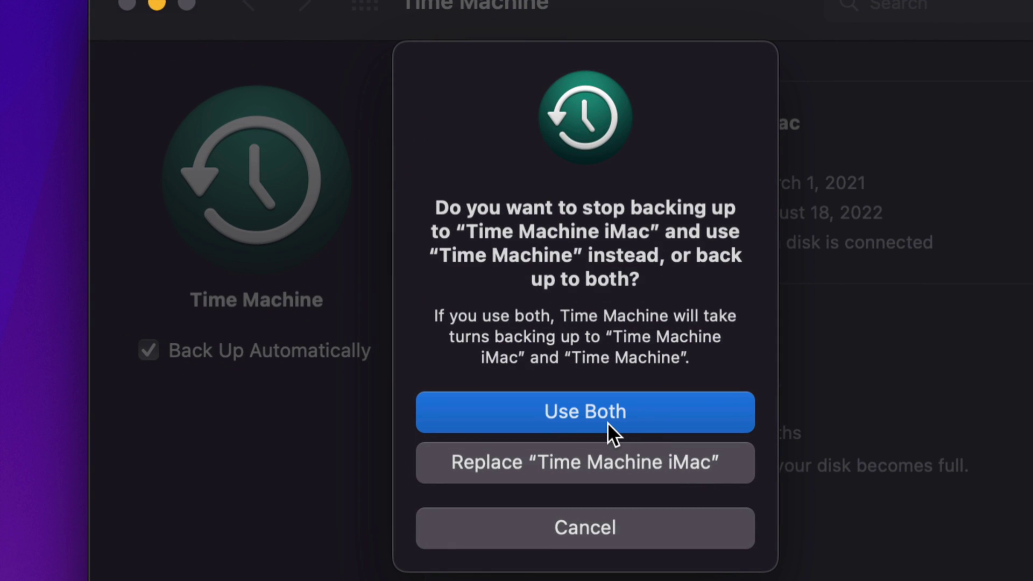
{"action": "left_click", "coordinate": [545, 411]}
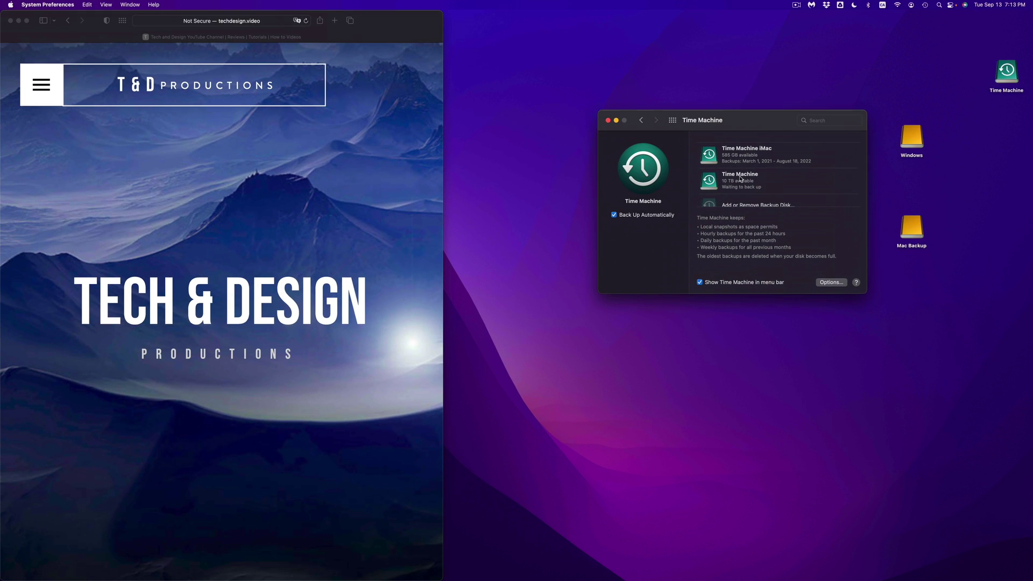
Step: Turn off automatic Time Machine backups and move the settings window away from the drive icons
{"action": "left_click", "coordinate": [614, 215]}
{"action": "left_click_drag", "start_coordinate": [736, 126], "coordinate": [627, 133]}
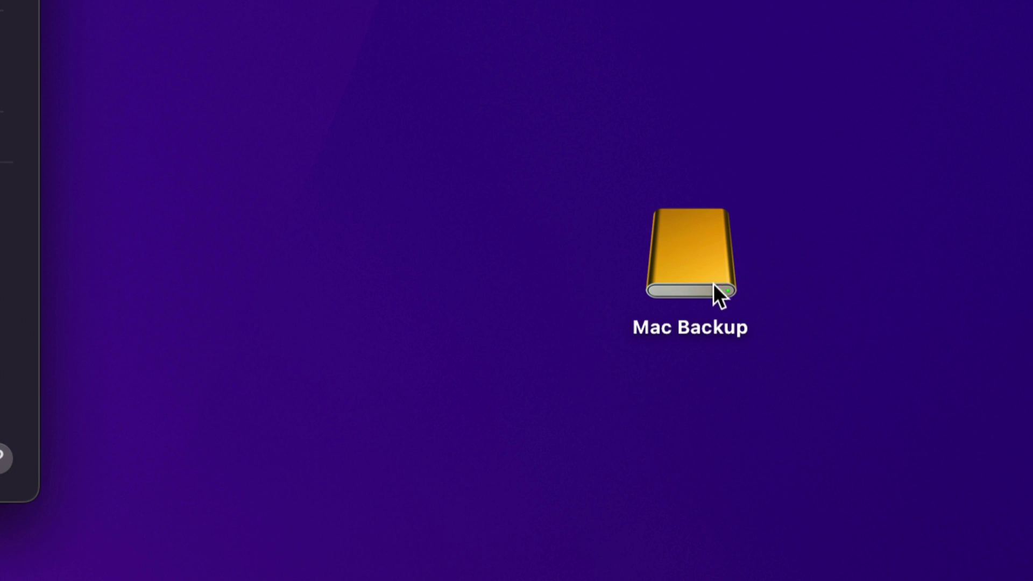
Step: Move the Mac Backup drive icon a little closer to the Time Machine drive icon and deselect it
{"action": "left_click", "coordinate": [707, 286]}
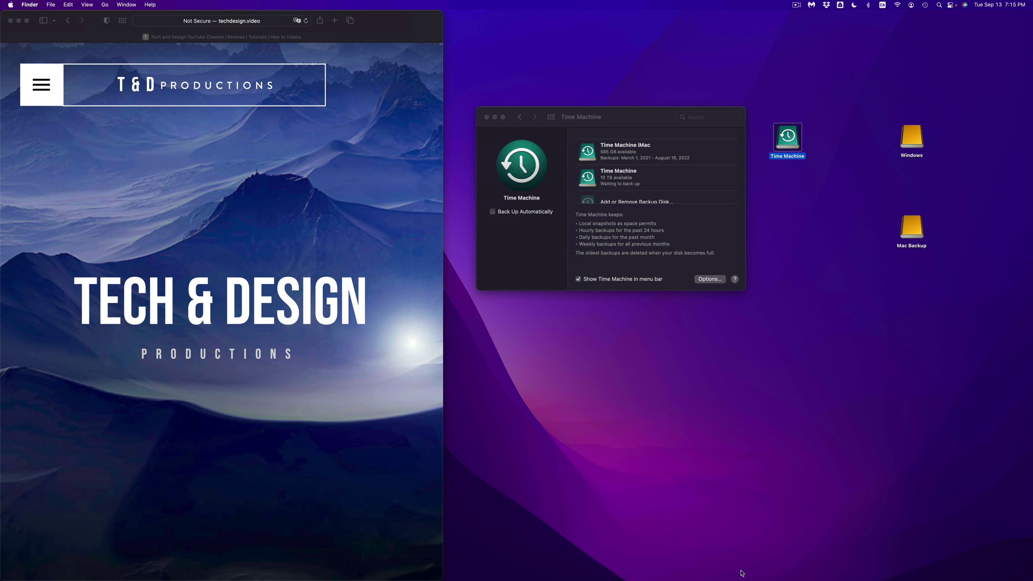
{"action": "mouse_move", "coordinate": [688, 579]}
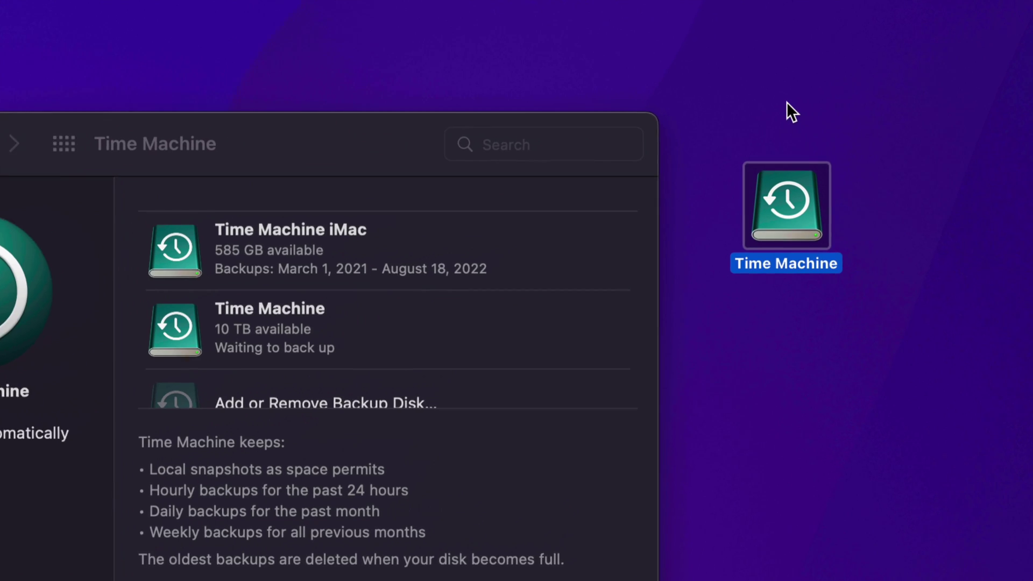
{"action": "left_click", "coordinate": [920, 212]}
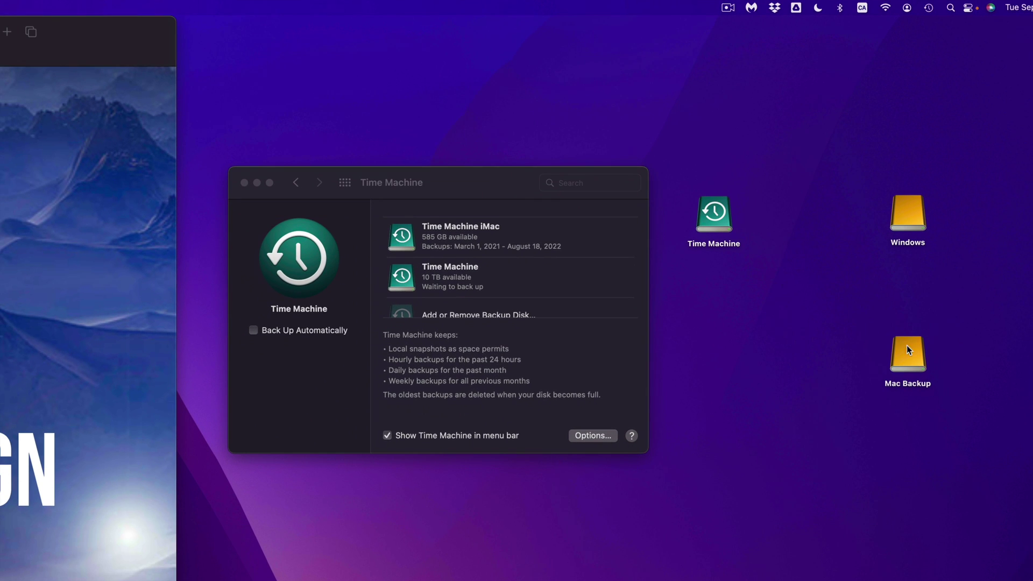
{"action": "left_click", "coordinate": [914, 355]}
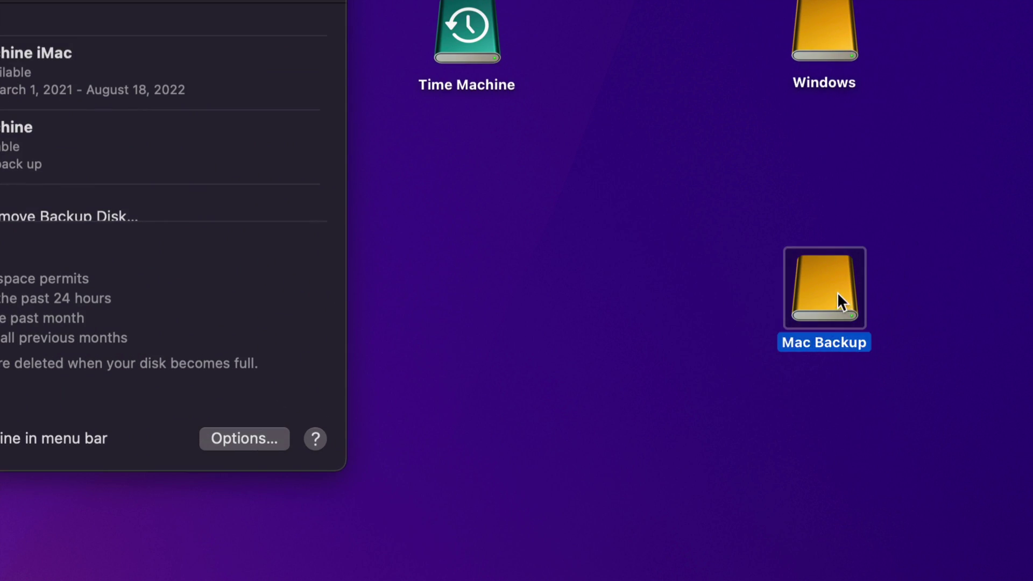
{"action": "left_click_drag", "start_coordinate": [837, 292], "coordinate": [743, 295]}
{"action": "left_click", "coordinate": [783, 313]}
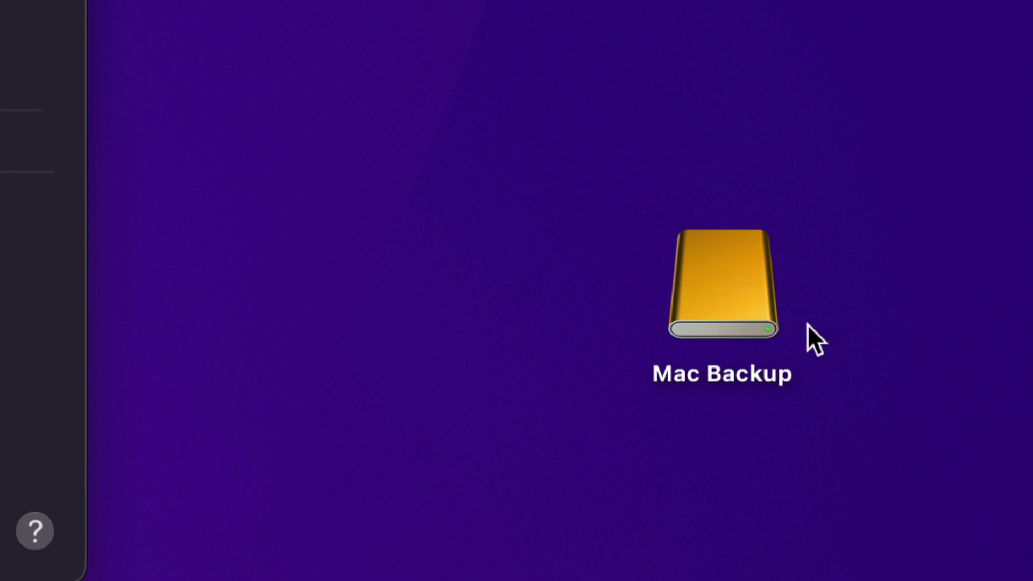
Step: Shift the Time Machine drive icon slightly towards the Mac Backup drive icon and deselect it
{"action": "left_click", "coordinate": [617, 137]}
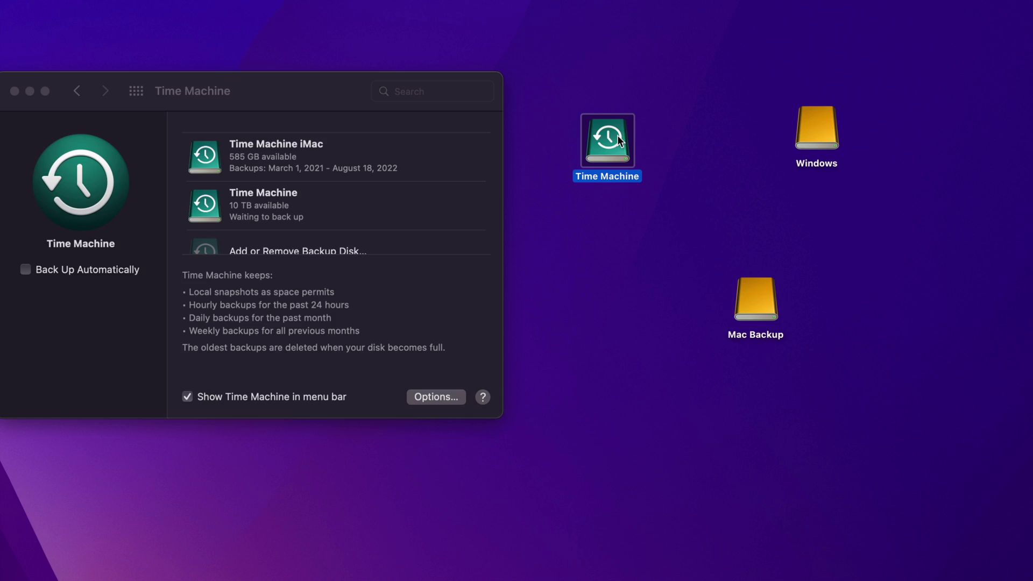
{"action": "left_click", "coordinate": [574, 92]}
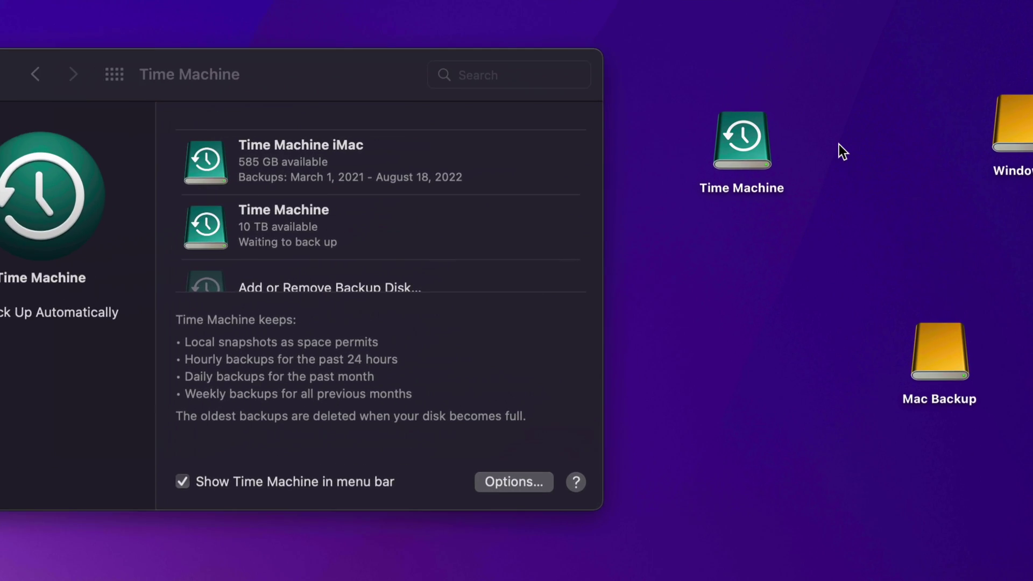
{"action": "left_click", "coordinate": [753, 142]}
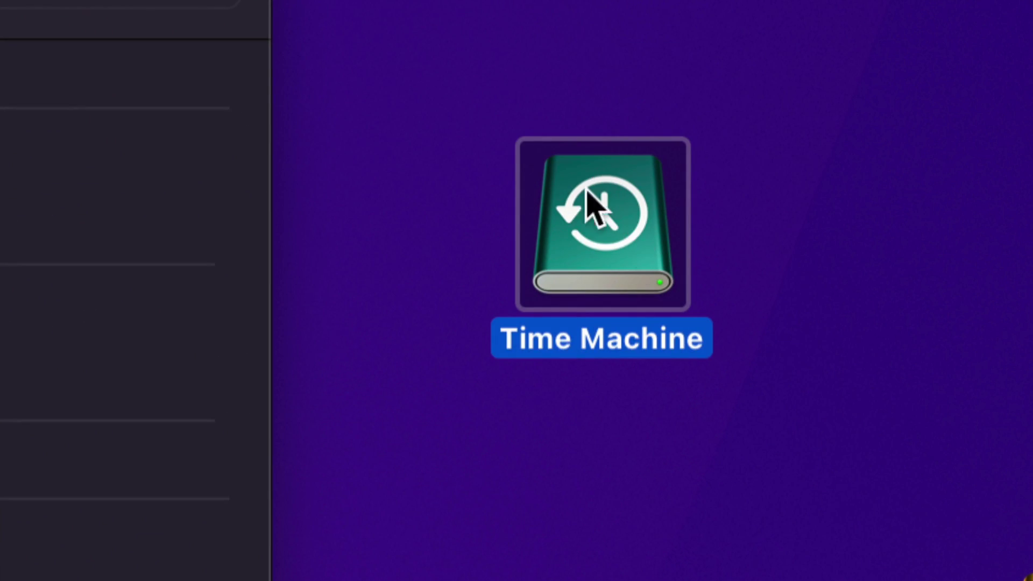
{"action": "left_click", "coordinate": [757, 250]}
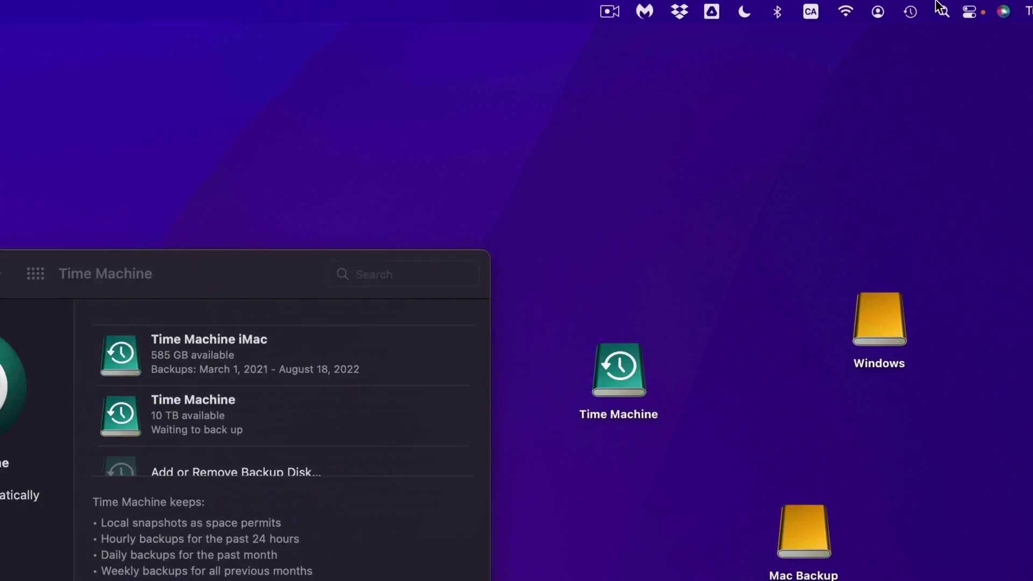
Step: Start an immediate Time Machine backup with the Back Up Now command
{"action": "left_click", "coordinate": [827, 46]}
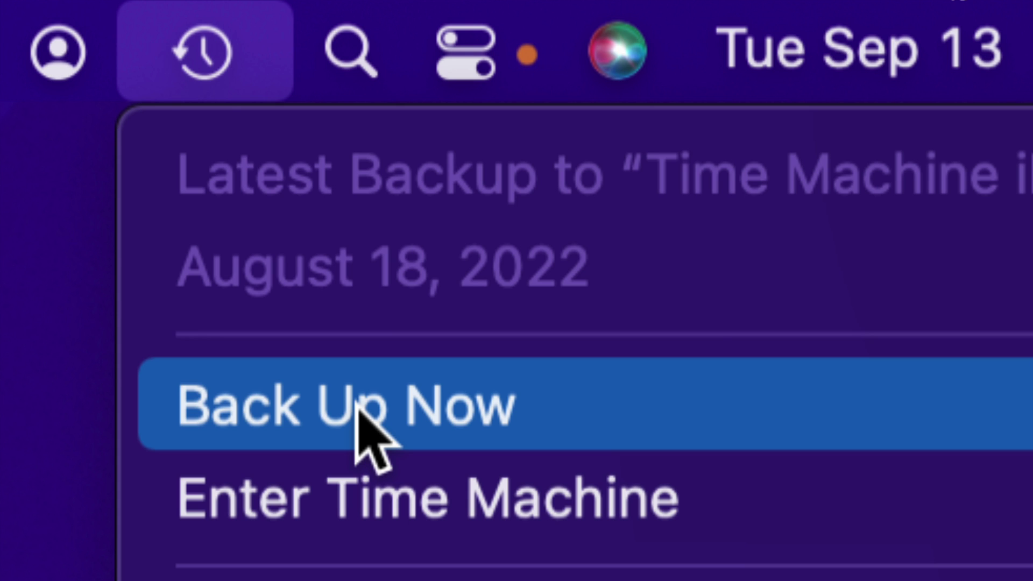
{"action": "left_click", "coordinate": [356, 409]}
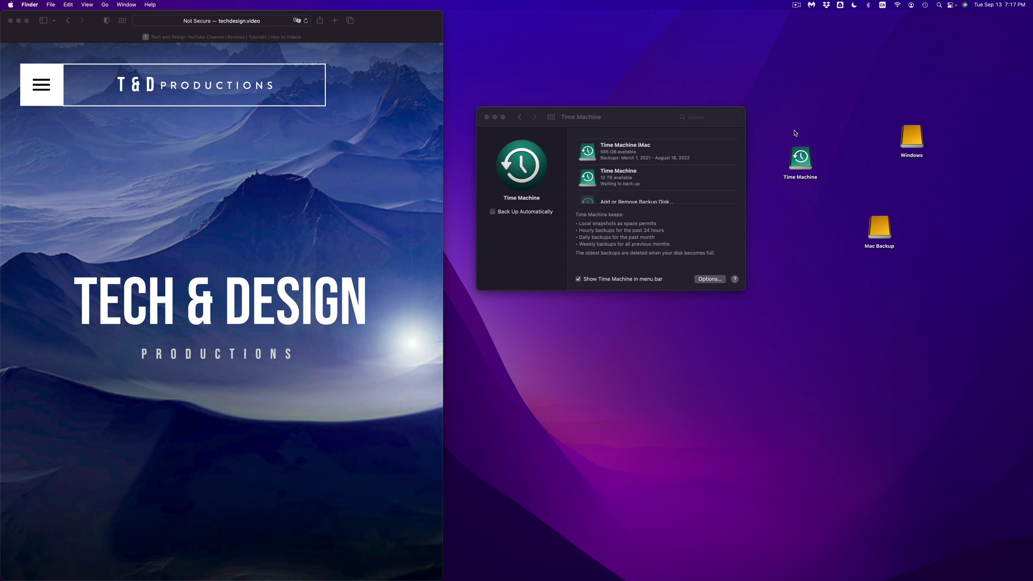